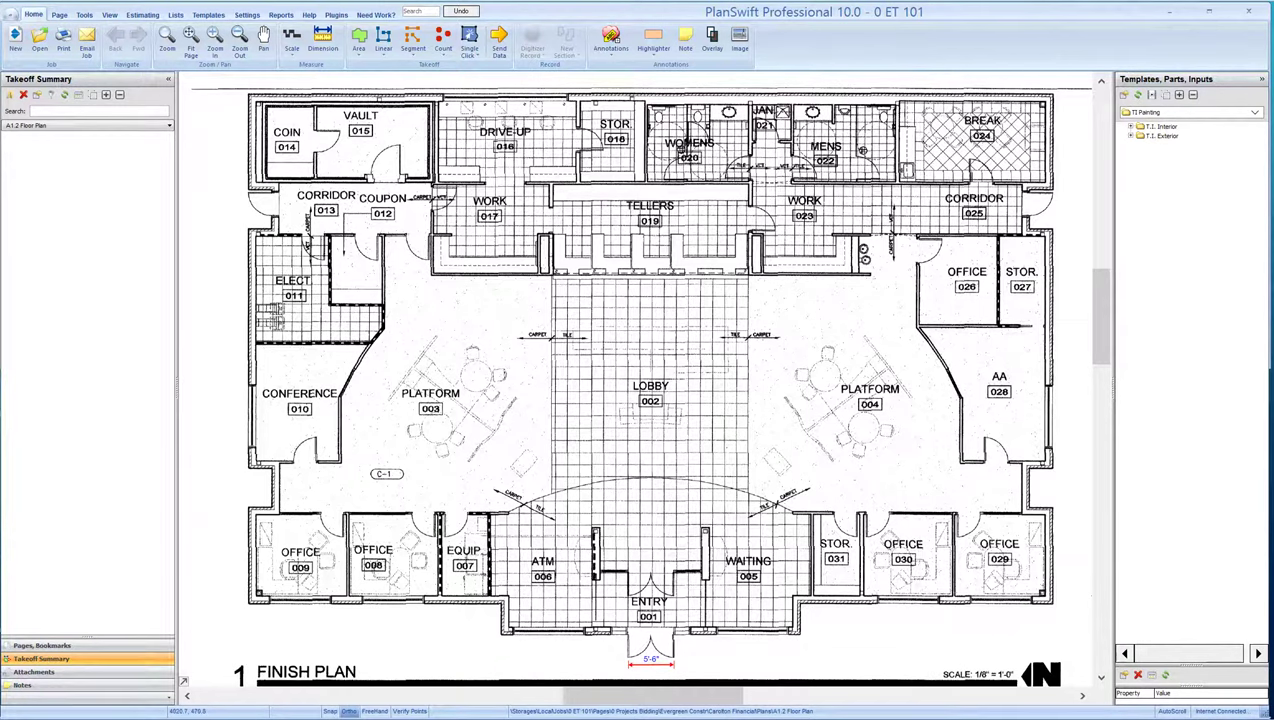
- Load the TI Painting templates and expand T.I. Interior to show the Walls & Ceilings items
{"action": "left_click", "coordinate": [1184, 112]}
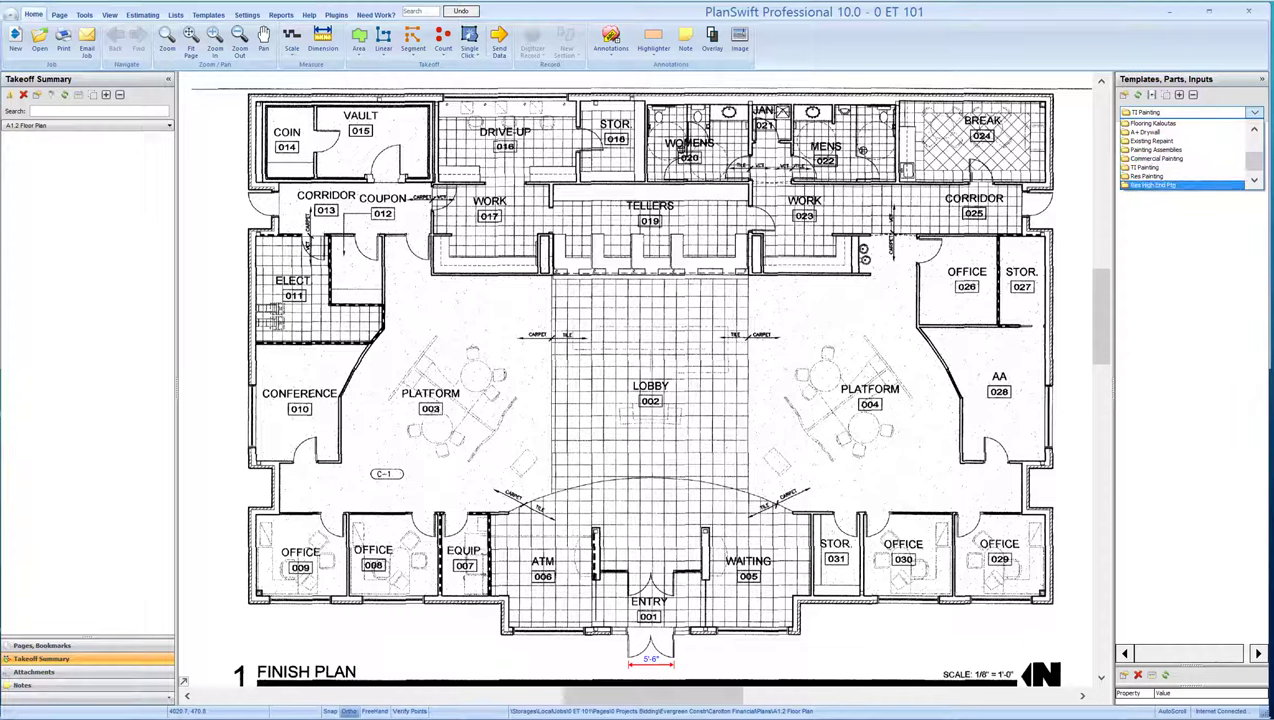
{"action": "left_click", "coordinate": [1152, 167]}
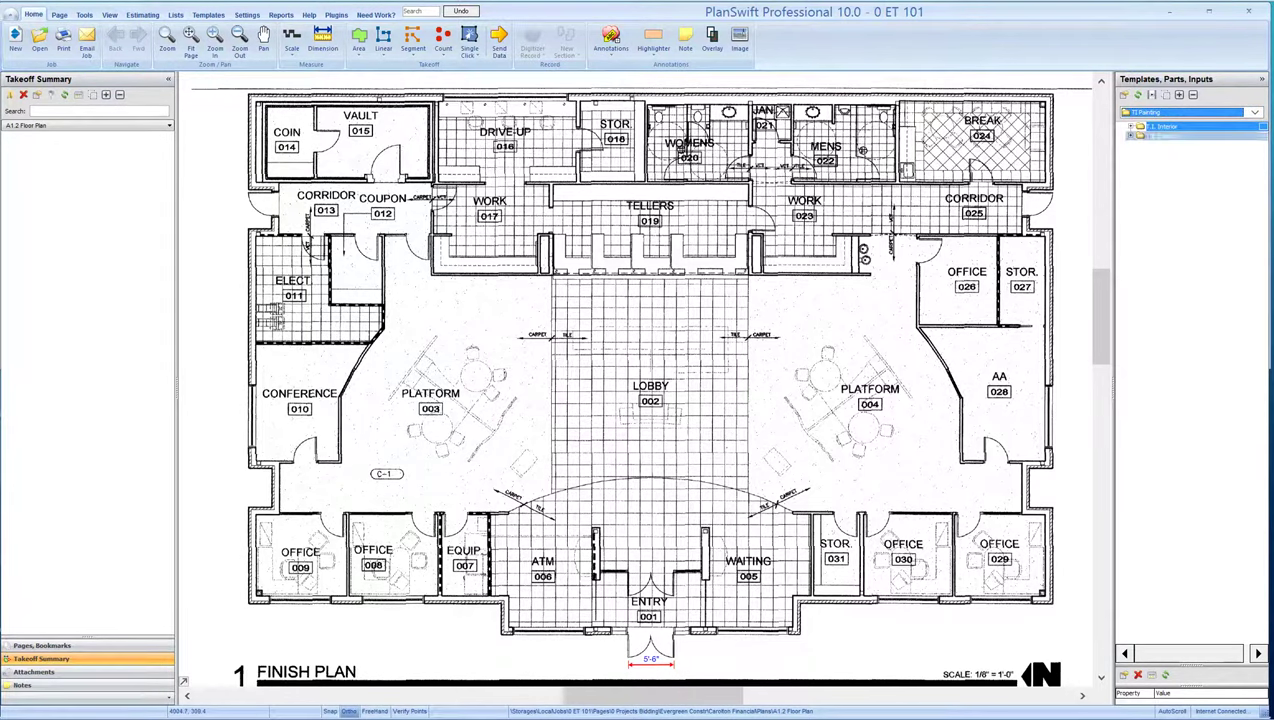
{"action": "left_click", "coordinate": [1131, 126]}
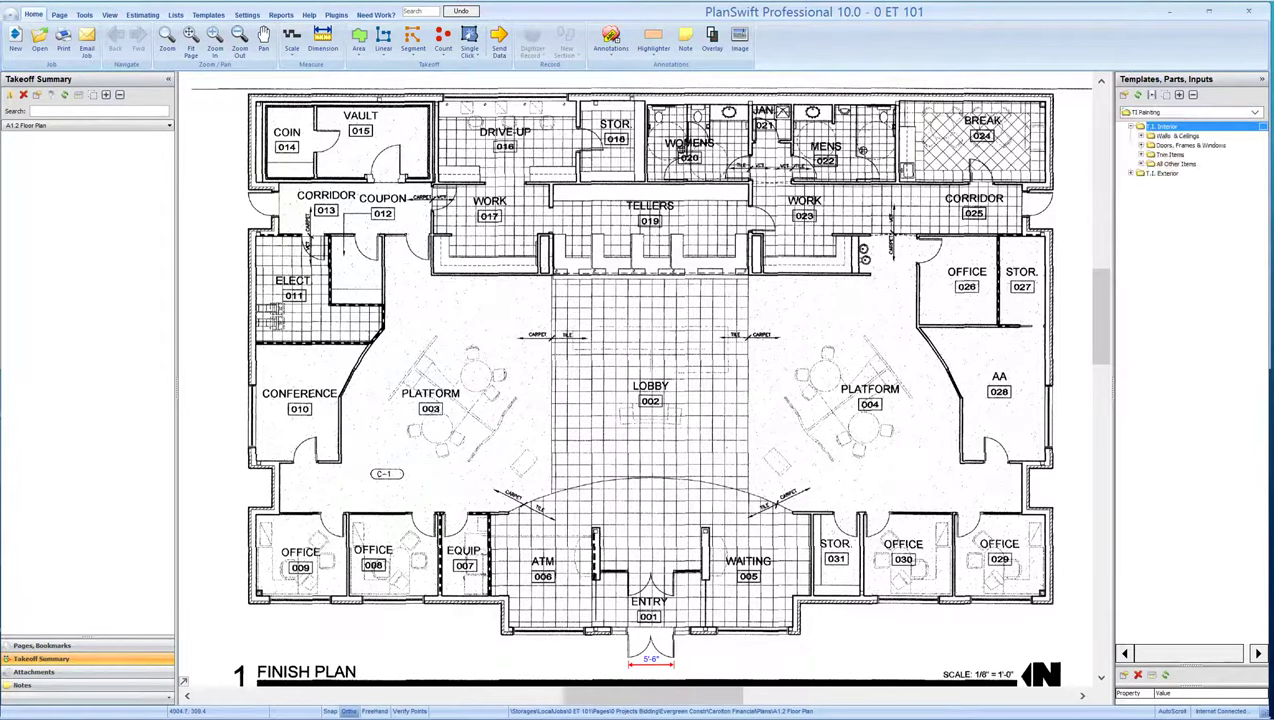
{"action": "left_click", "coordinate": [1185, 135]}
{"action": "left_click", "coordinate": [1141, 135]}
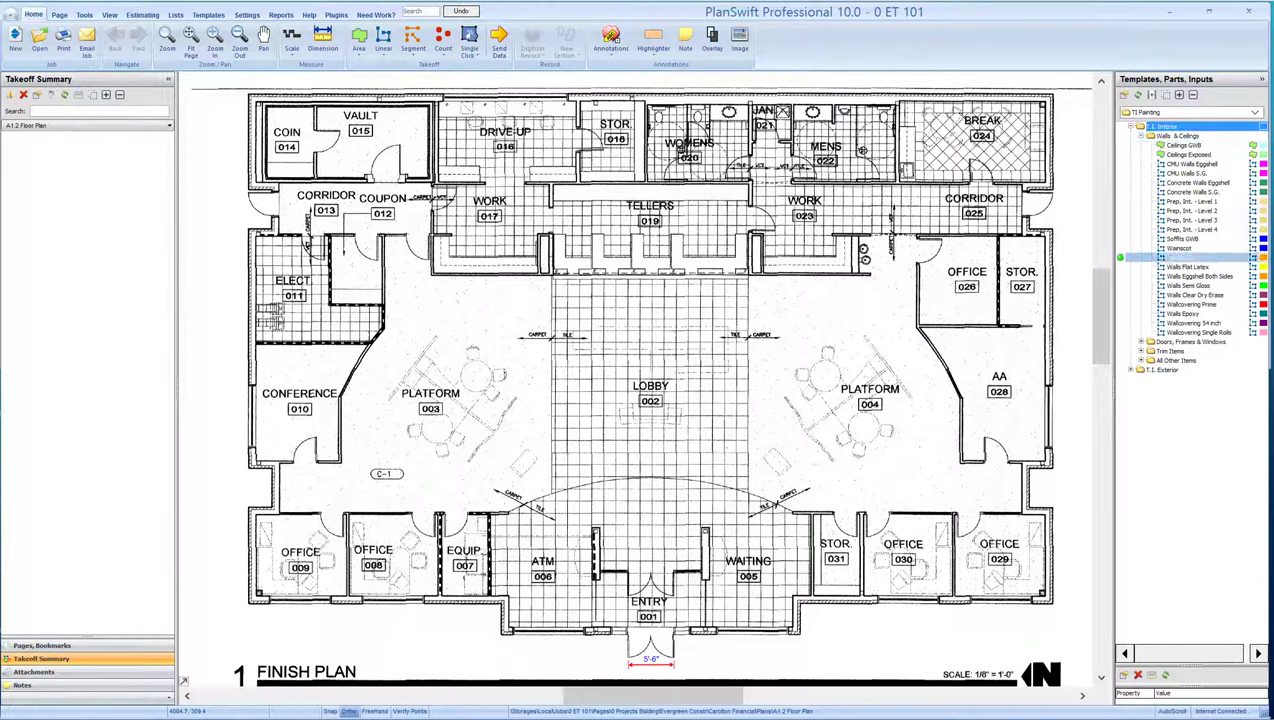
- Start a Walls Eggshell takeoff with the wall height set to 10
{"action": "double_click", "coordinate": [1119, 258]}
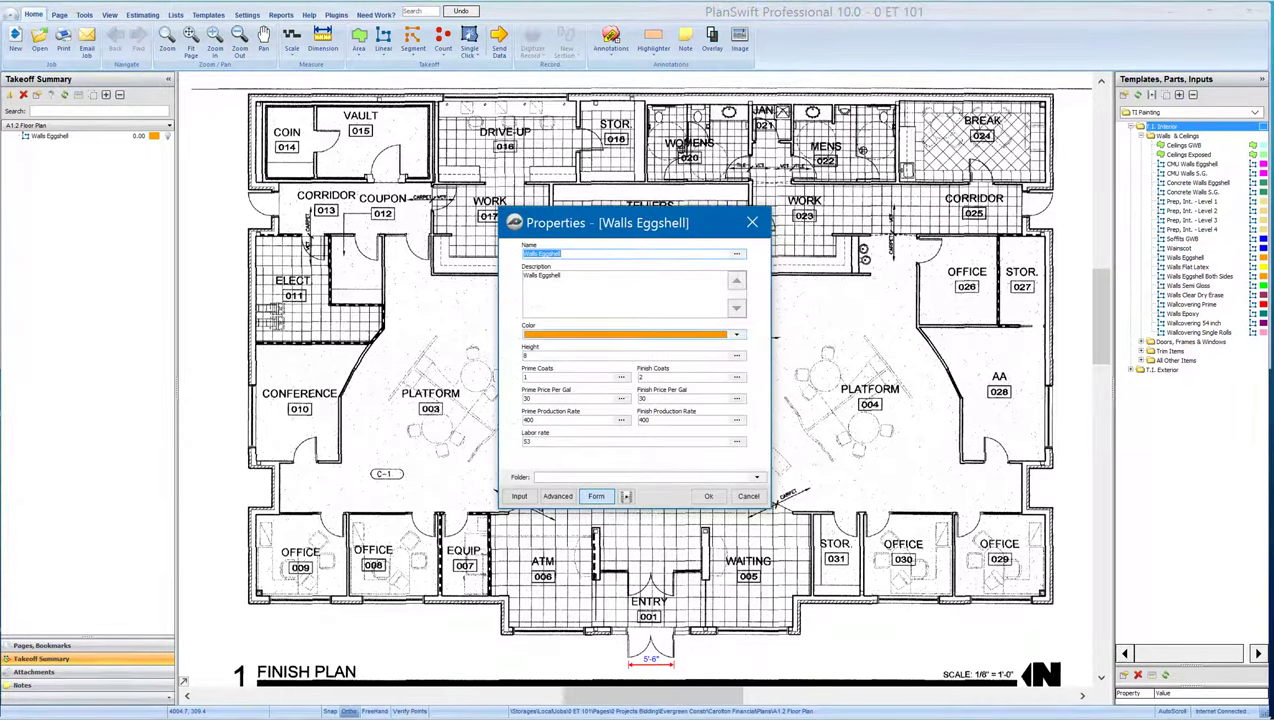
{"action": "left_click", "coordinate": [528, 355]}
{"action": "type", "text": "10"}
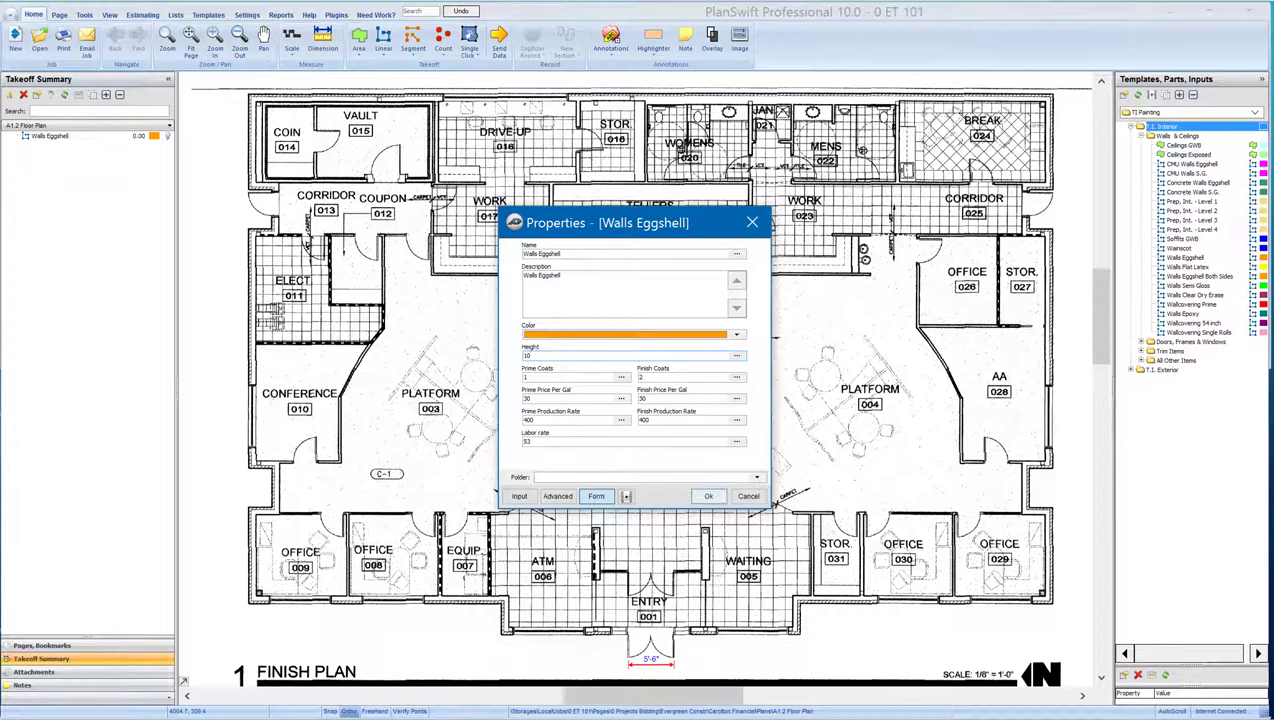
{"action": "left_click", "coordinate": [708, 496]}
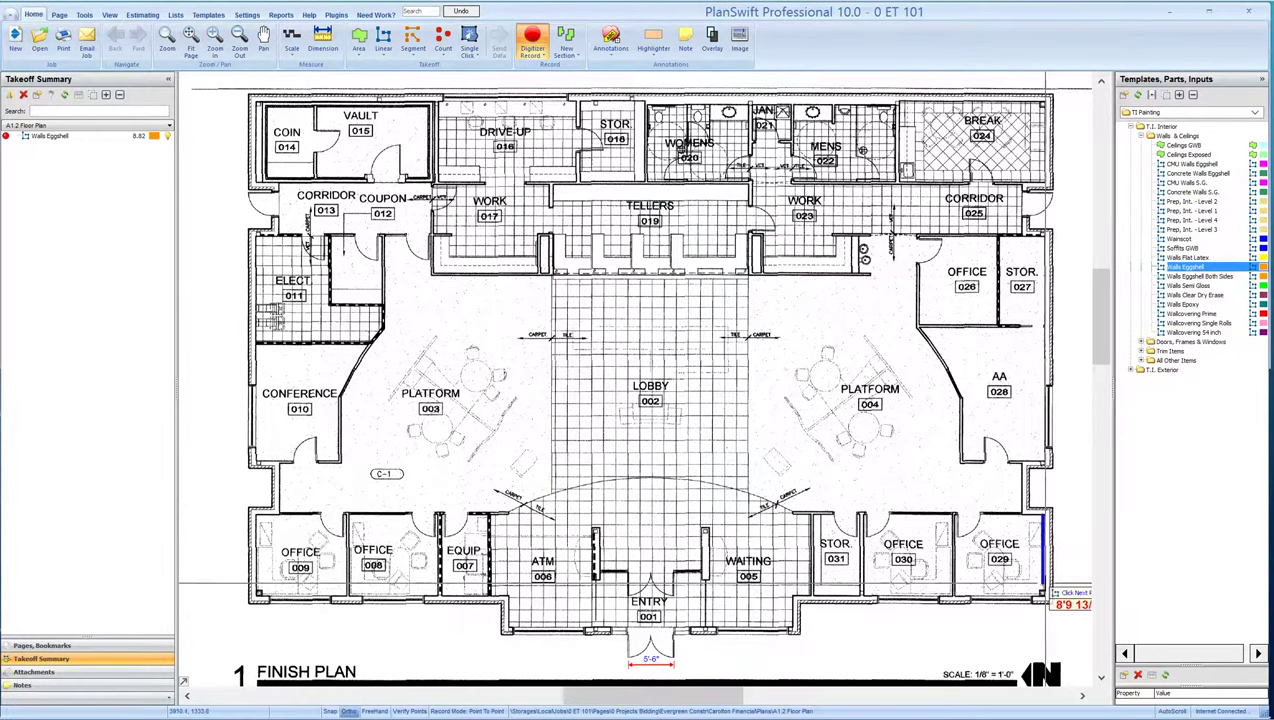
- Trace the walls of offices 029 and 030 and storage room 031 as Walls Eggshell, closing the outline and ending the section
{"action": "left_click", "coordinate": [1044, 596]}
{"action": "left_click", "coordinate": [957, 596]}
{"action": "left_click", "coordinate": [957, 518]}
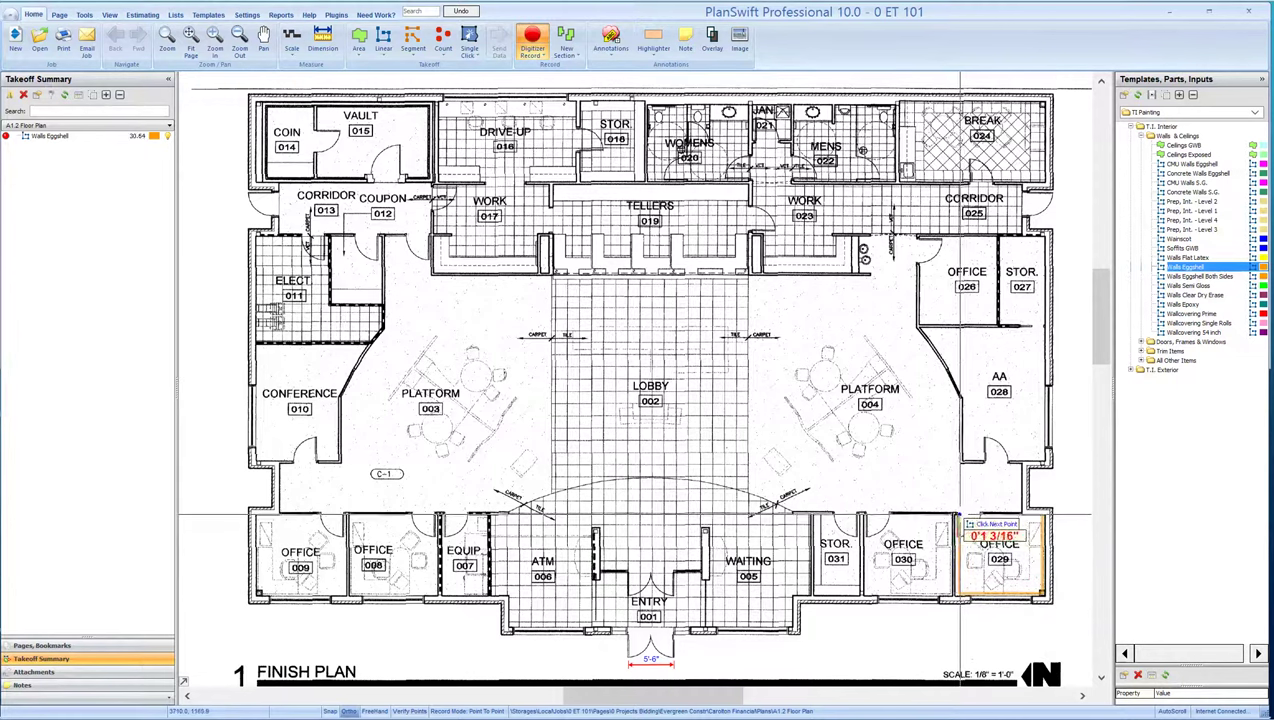
{"action": "left_click", "coordinate": [956, 598]}
{"action": "left_click", "coordinate": [862, 598]}
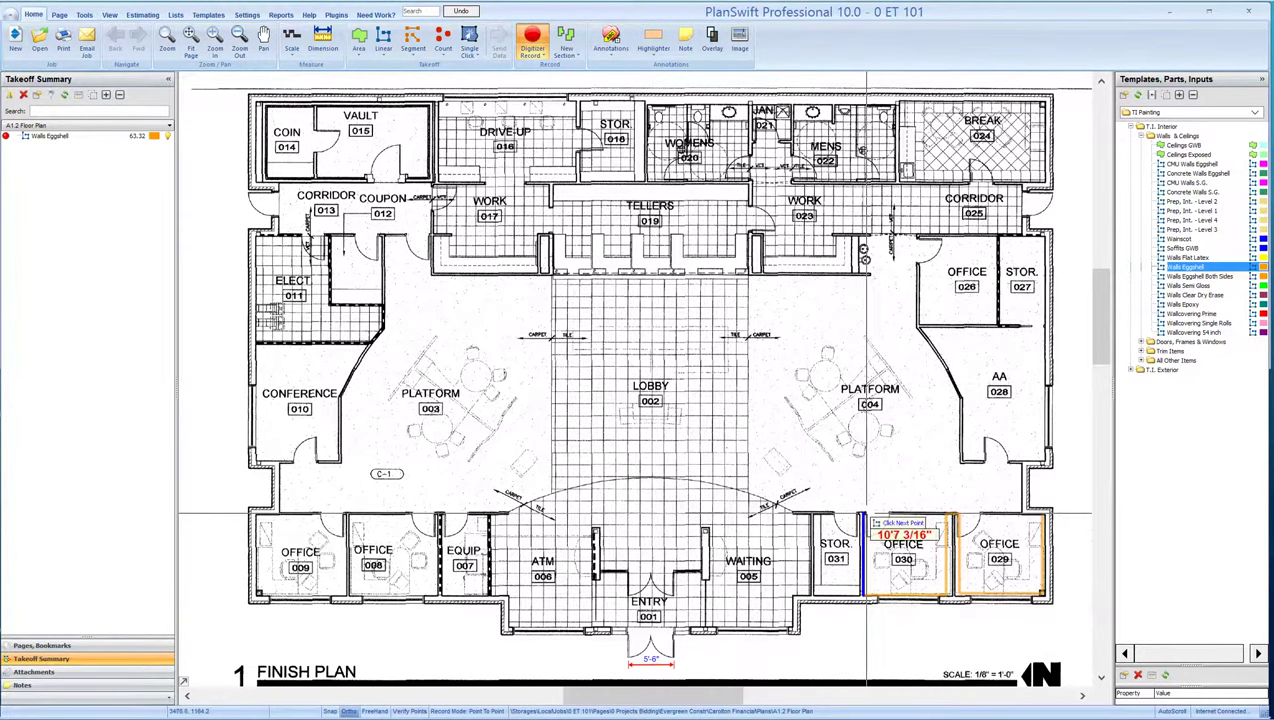
{"action": "left_click", "coordinate": [861, 517]}
{"action": "left_click", "coordinate": [861, 598]}
{"action": "left_click", "coordinate": [813, 598]}
{"action": "left_click", "coordinate": [813, 517]}
{"action": "double_click", "coordinate": [1042, 517]}
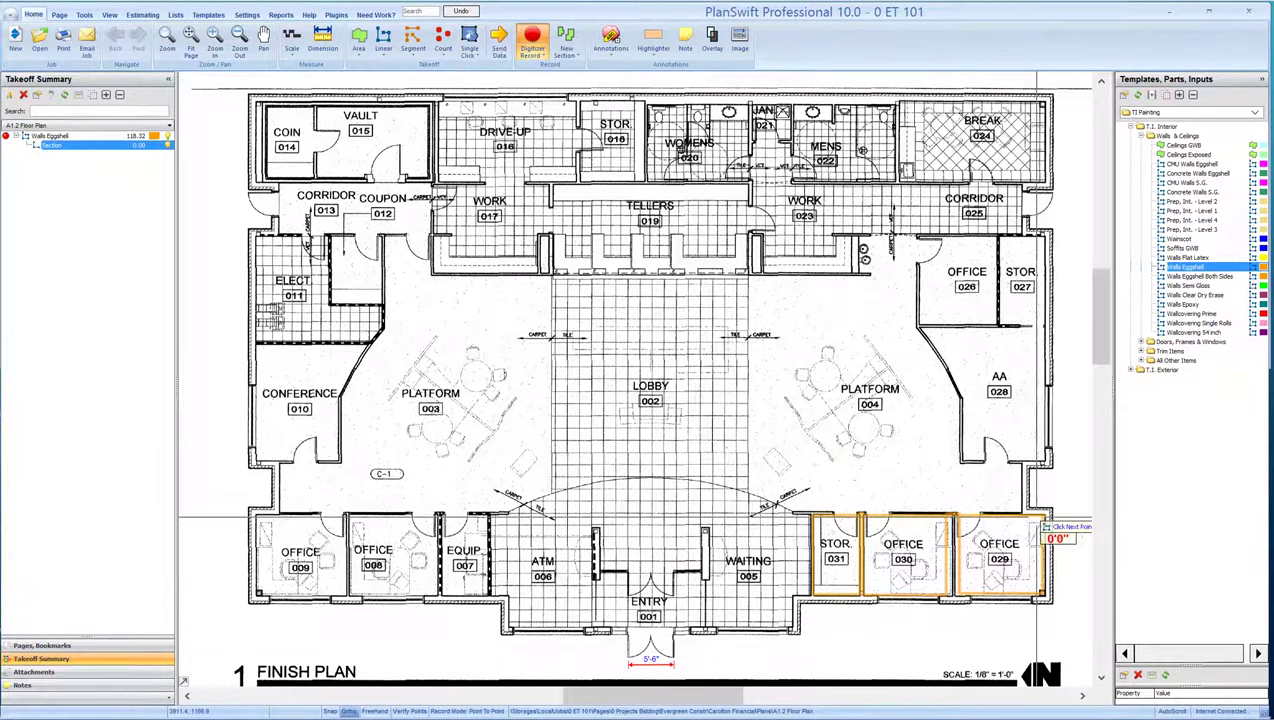
- Trace the walls of equipment room 007 and offices 008 and 009 as a second Walls Eggshell section
{"action": "left_click", "coordinate": [487, 597]}
{"action": "left_click", "coordinate": [487, 517]}
{"action": "left_click", "coordinate": [441, 517]}
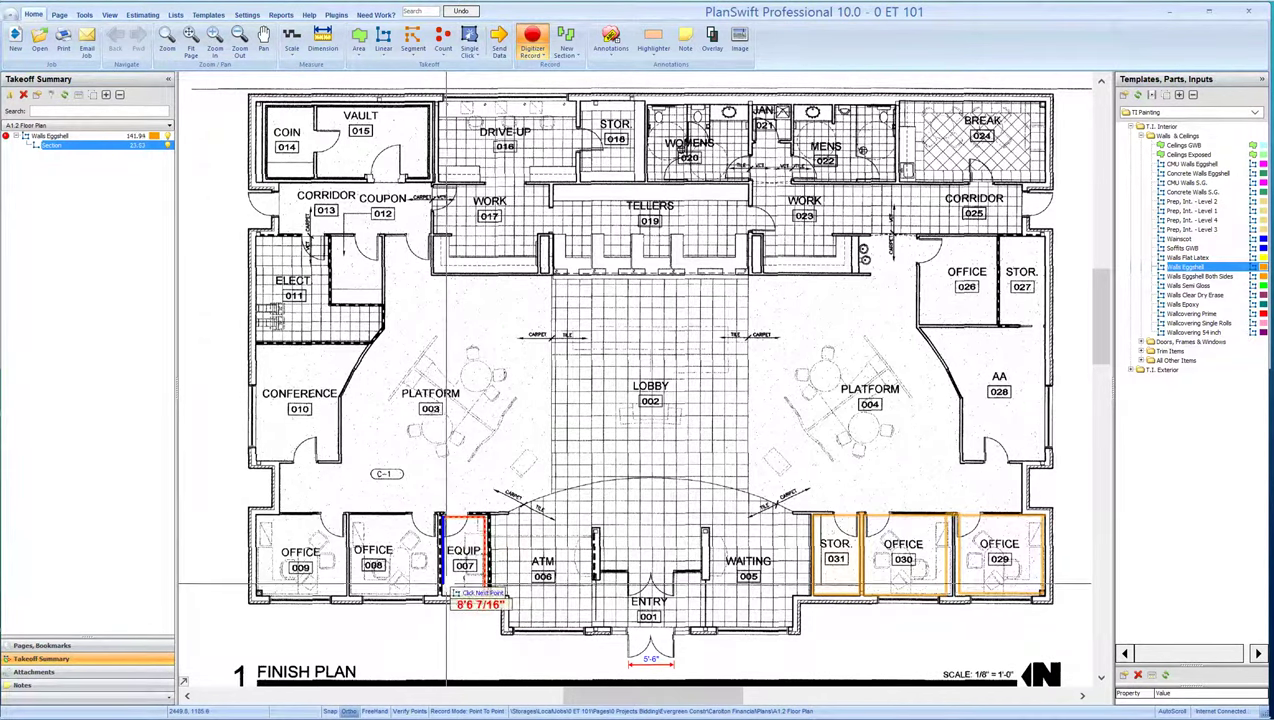
{"action": "left_click", "coordinate": [441, 597]}
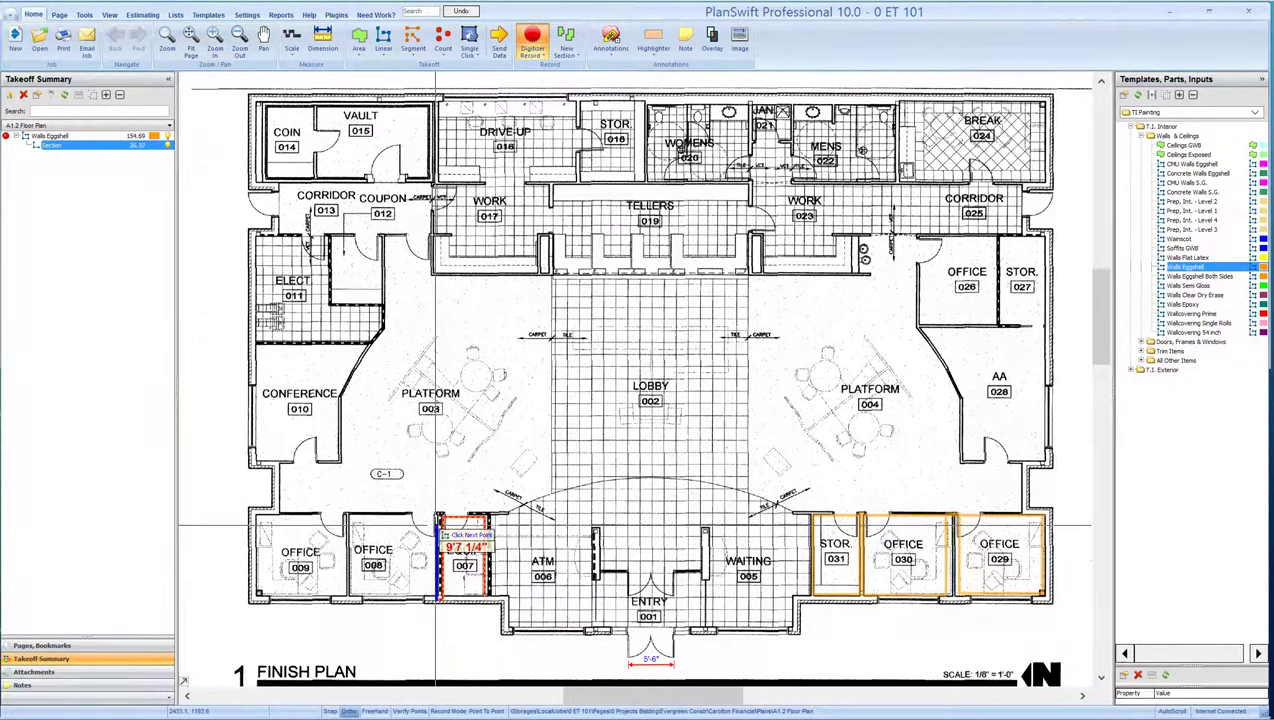
{"action": "left_click", "coordinate": [438, 517]}
{"action": "left_click", "coordinate": [350, 517]}
{"action": "left_click", "coordinate": [347, 597]}
{"action": "left_click", "coordinate": [347, 517]}
{"action": "left_click", "coordinate": [258, 517]}
{"action": "left_click", "coordinate": [259, 598]}
{"action": "left_click", "coordinate": [486, 598]}
{"action": "left_click", "coordinate": [486, 591]}
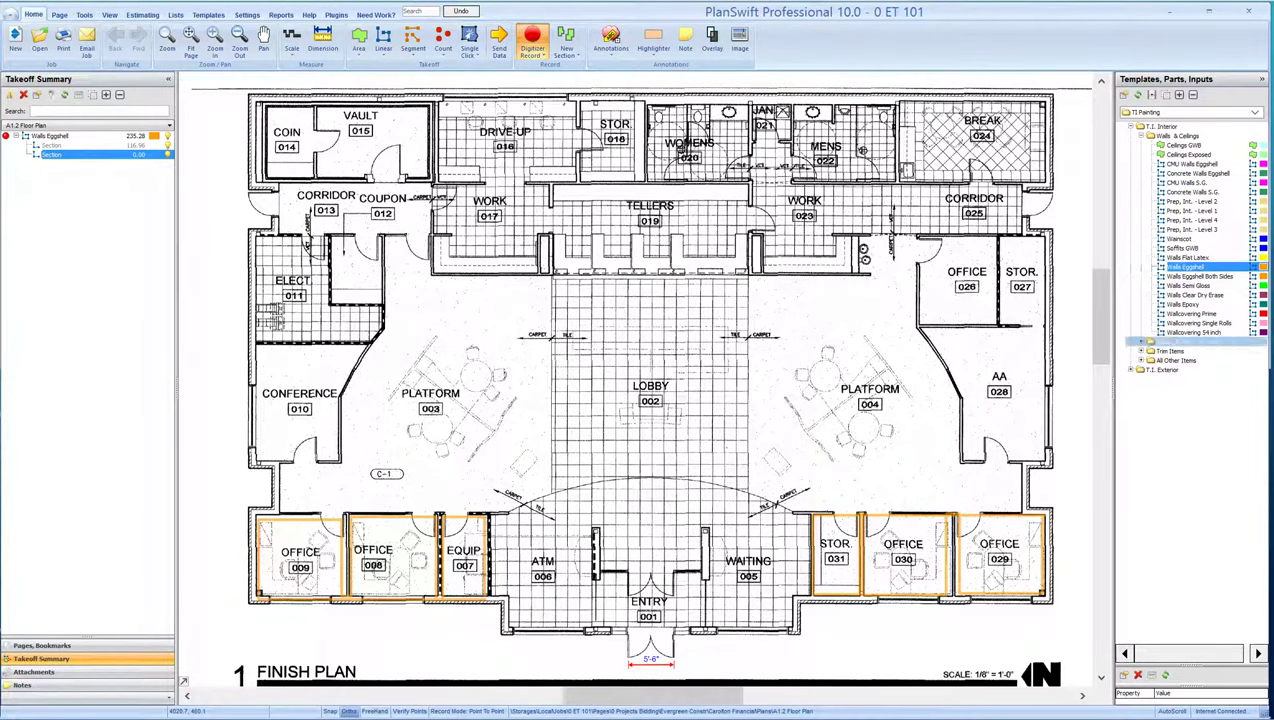
- Count the doors of the vault, coin, coupon and corridor 013 areas, conference room, offices 009 and 008, and equipment room as Doors and Frames Painted
{"action": "left_click", "coordinate": [1141, 341]}
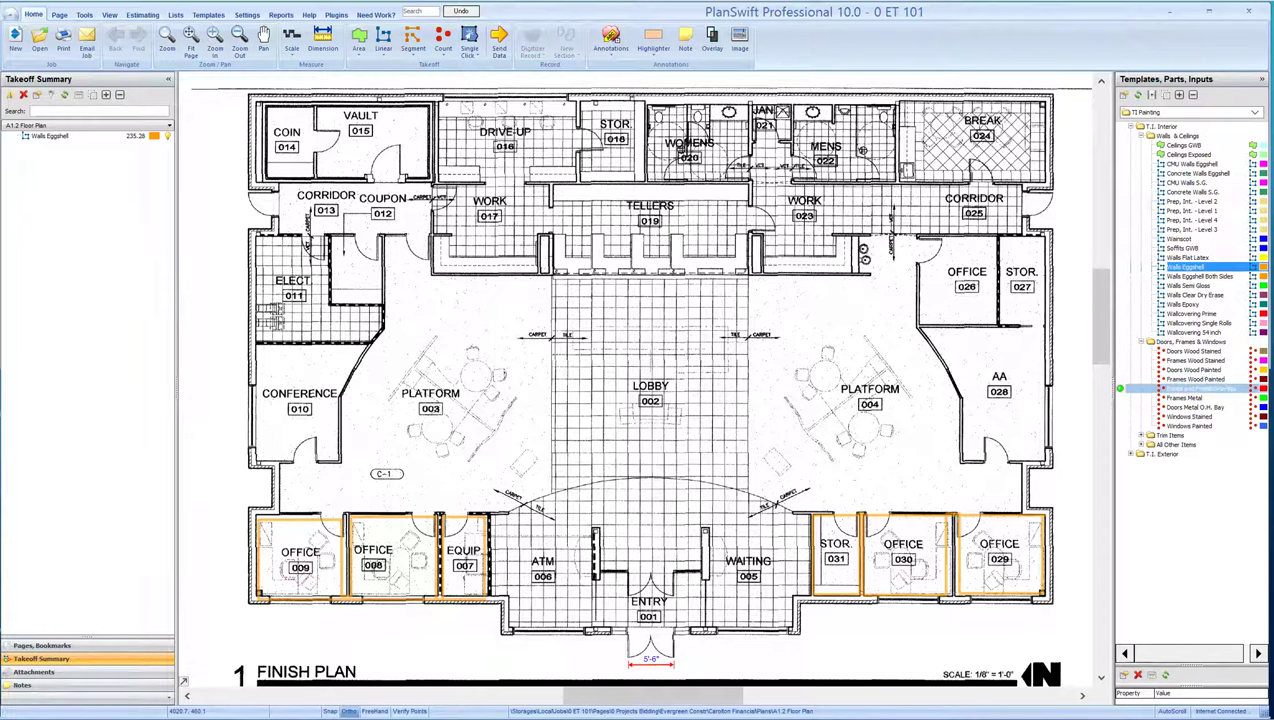
{"action": "double_click", "coordinate": [1200, 388]}
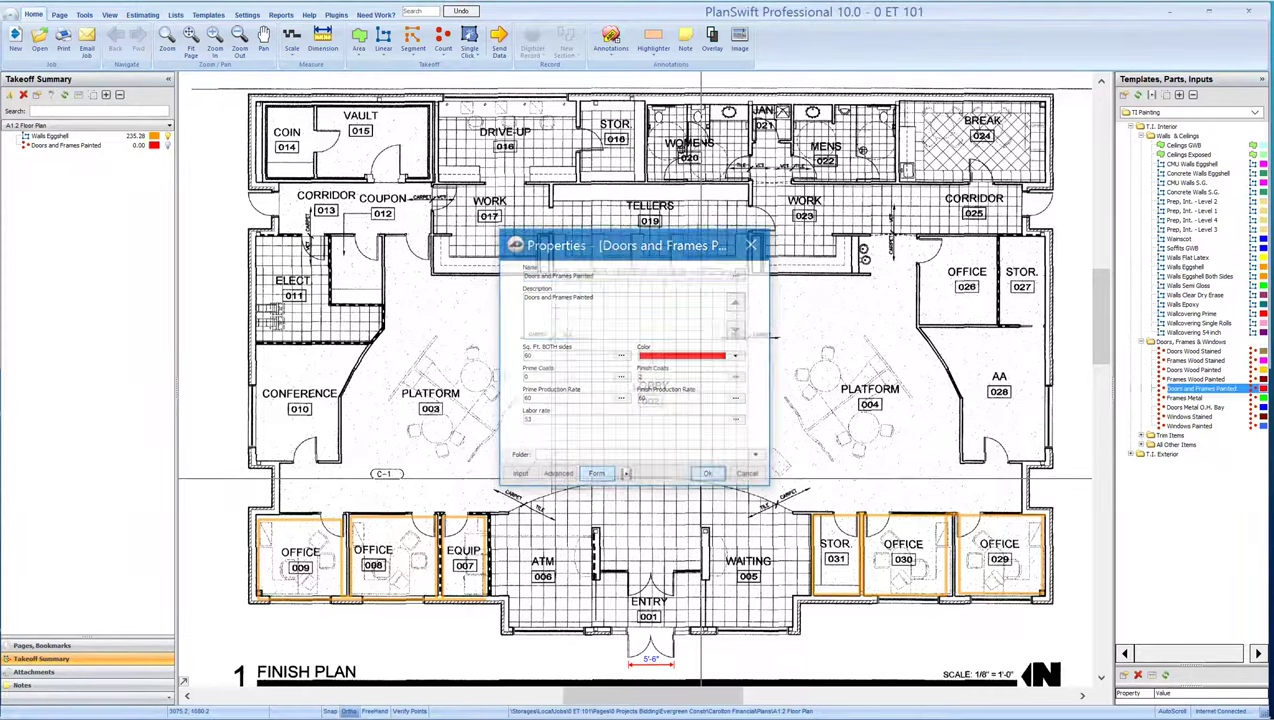
{"action": "left_click", "coordinate": [383, 166]}
{"action": "left_click", "coordinate": [323, 141]}
{"action": "left_click", "coordinate": [360, 246]}
{"action": "left_click", "coordinate": [412, 251]}
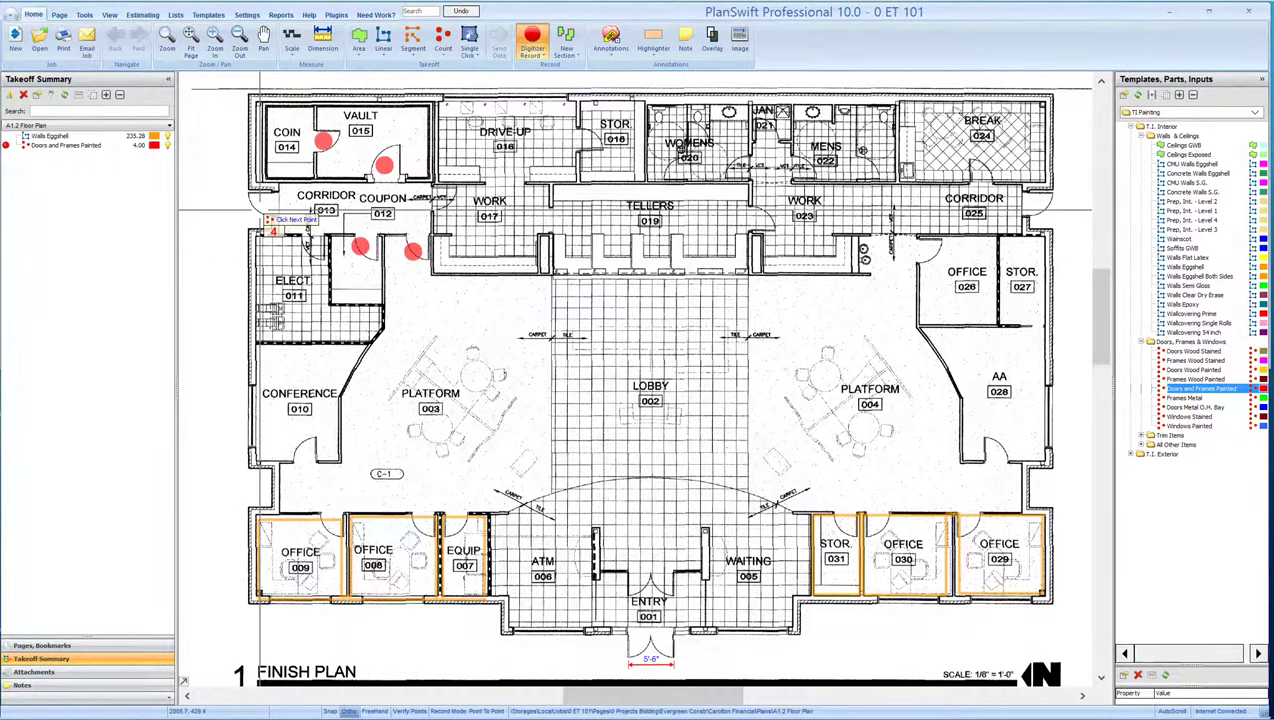
{"action": "left_click", "coordinate": [309, 454]}
{"action": "left_click", "coordinate": [322, 530]}
{"action": "left_click", "coordinate": [426, 528]}
{"action": "left_click", "coordinate": [456, 528]}
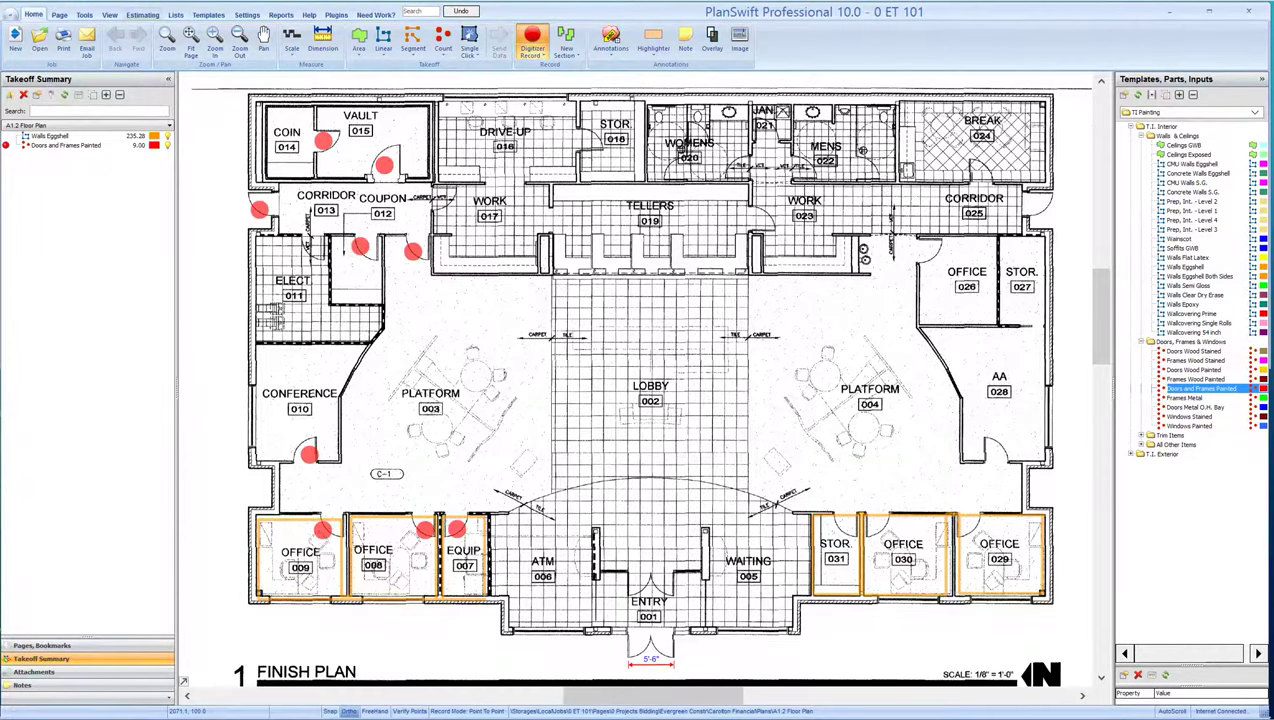
- Switch to the A+ Painting Master workbook in Excel and review the Import, Take_Off and Travel sheets, including the daily travel option
{"action": "left_click", "coordinate": [142, 15]}
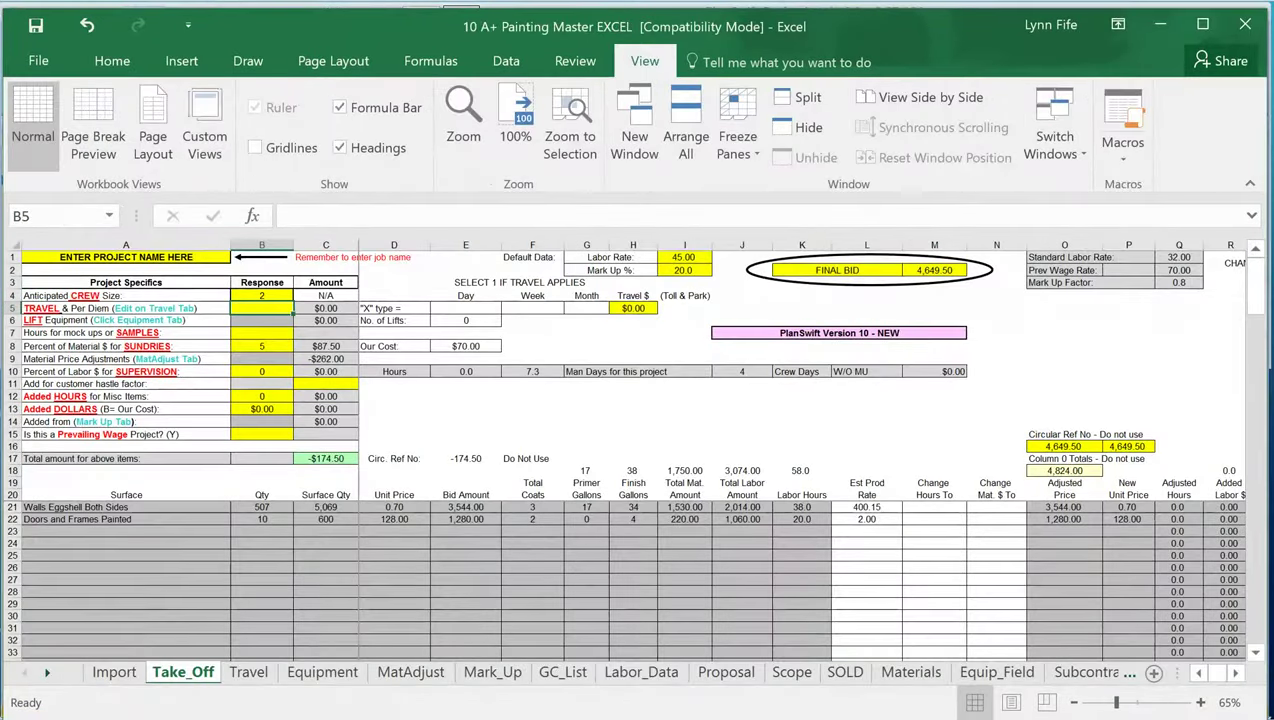
{"action": "key", "text": "ctrl+Page_Up"}
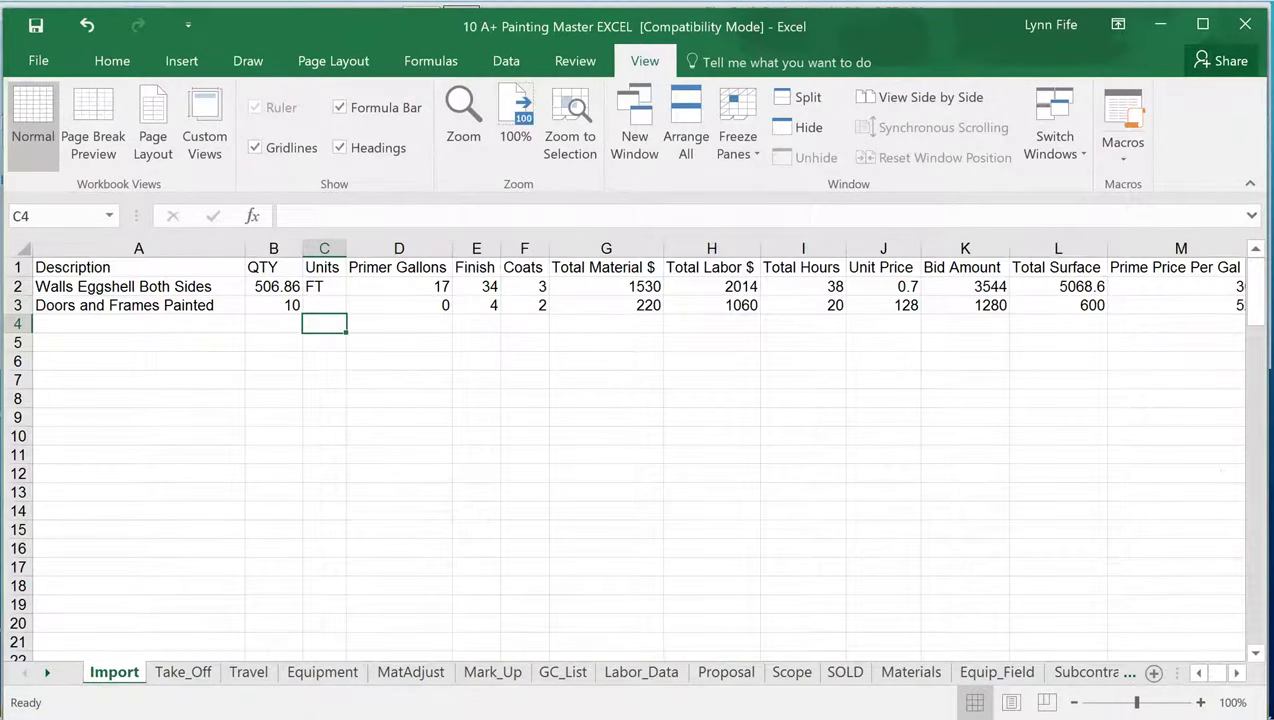
{"action": "key", "text": "ctrl+Page_Down"}
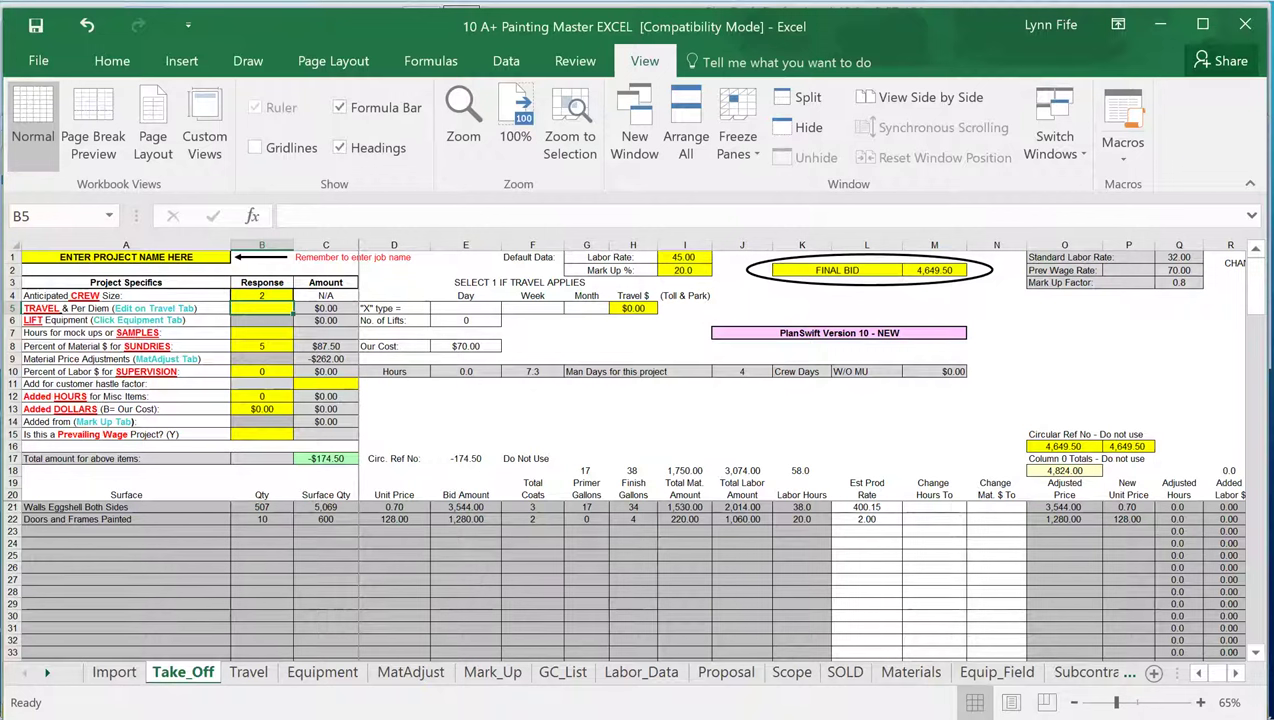
{"action": "left_click", "coordinate": [248, 672]}
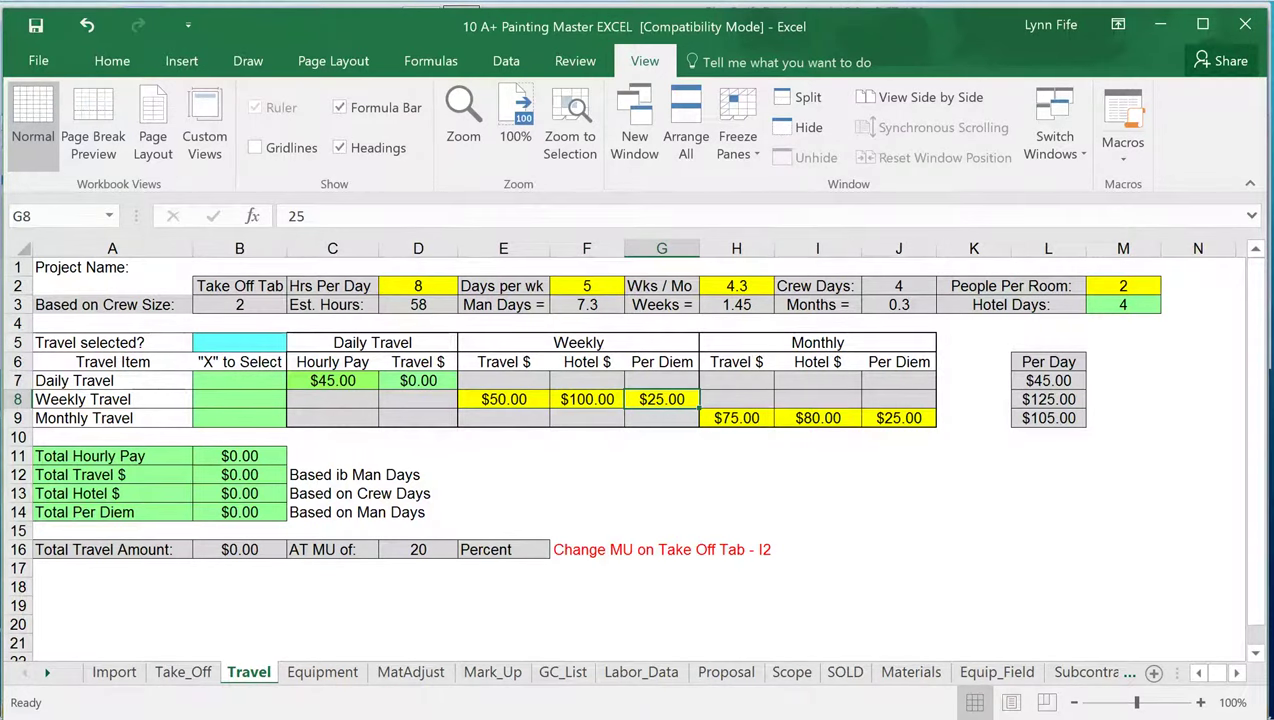
{"action": "left_click", "coordinate": [183, 672]}
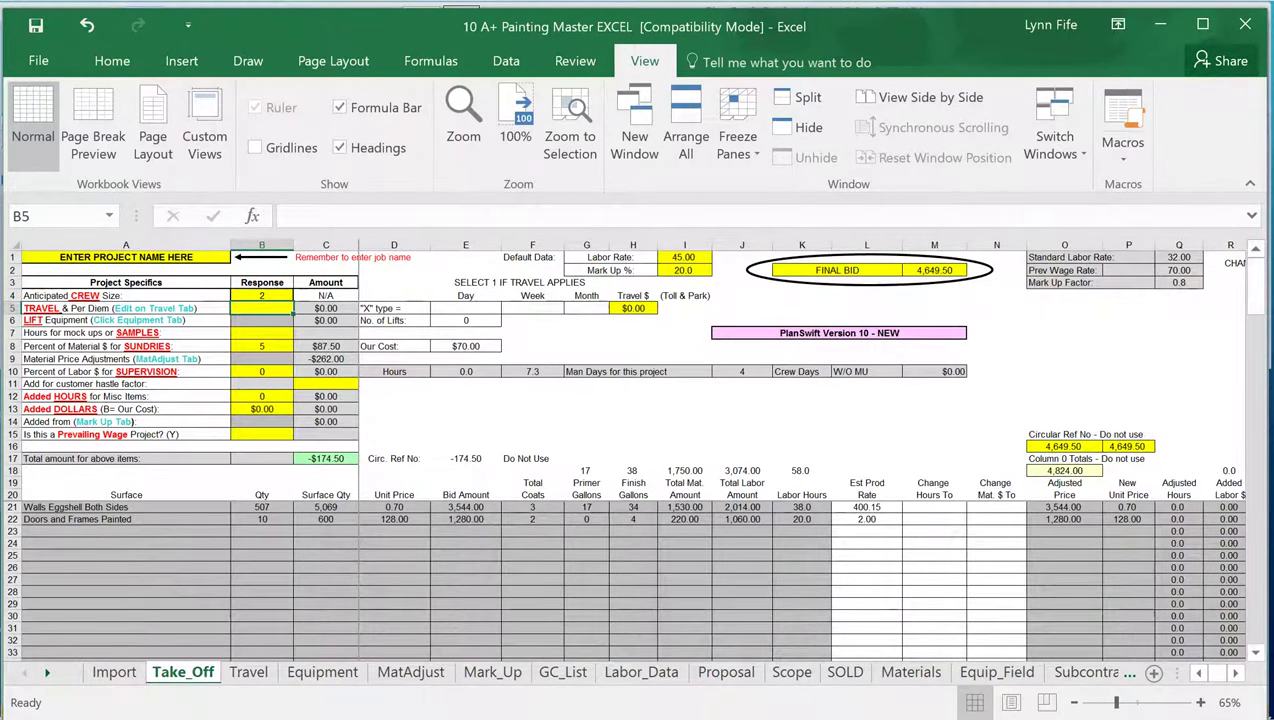
{"action": "left_click", "coordinate": [465, 308]}
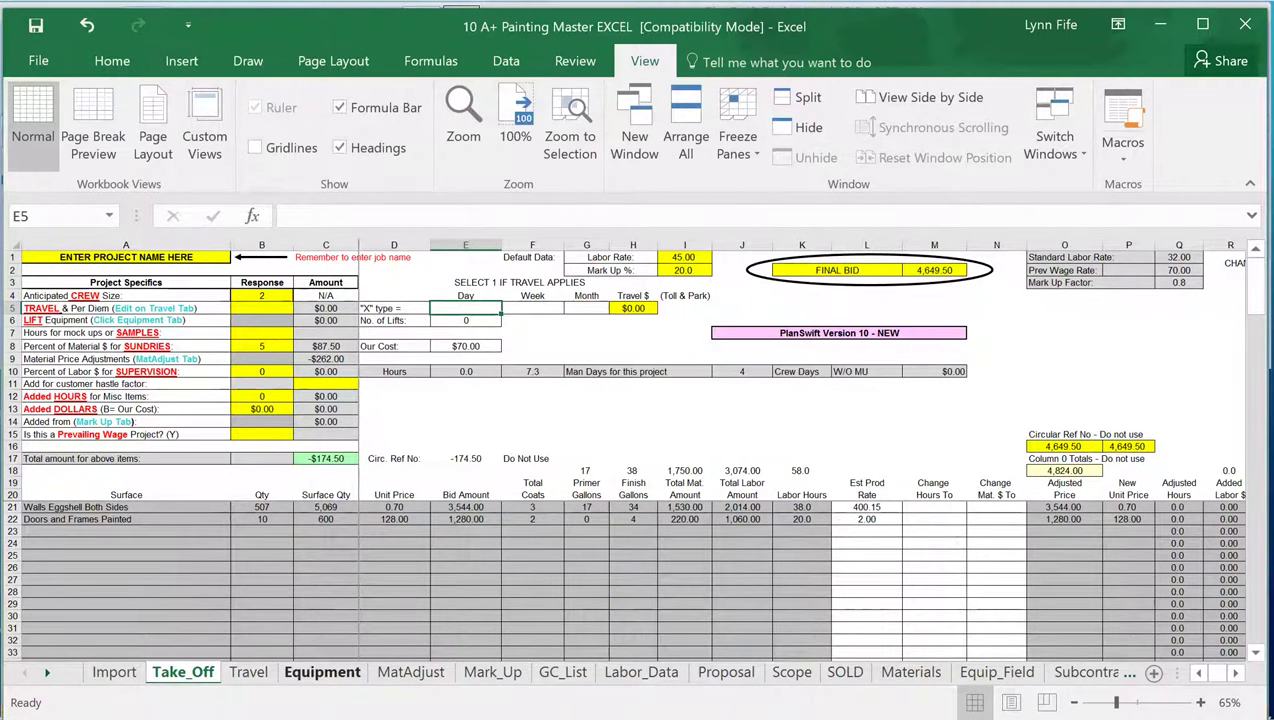
- Examine the Equipment sheet's monthly, weekly and daily rental rates and its list of lifts and scaffolds
{"action": "left_click", "coordinate": [322, 672]}
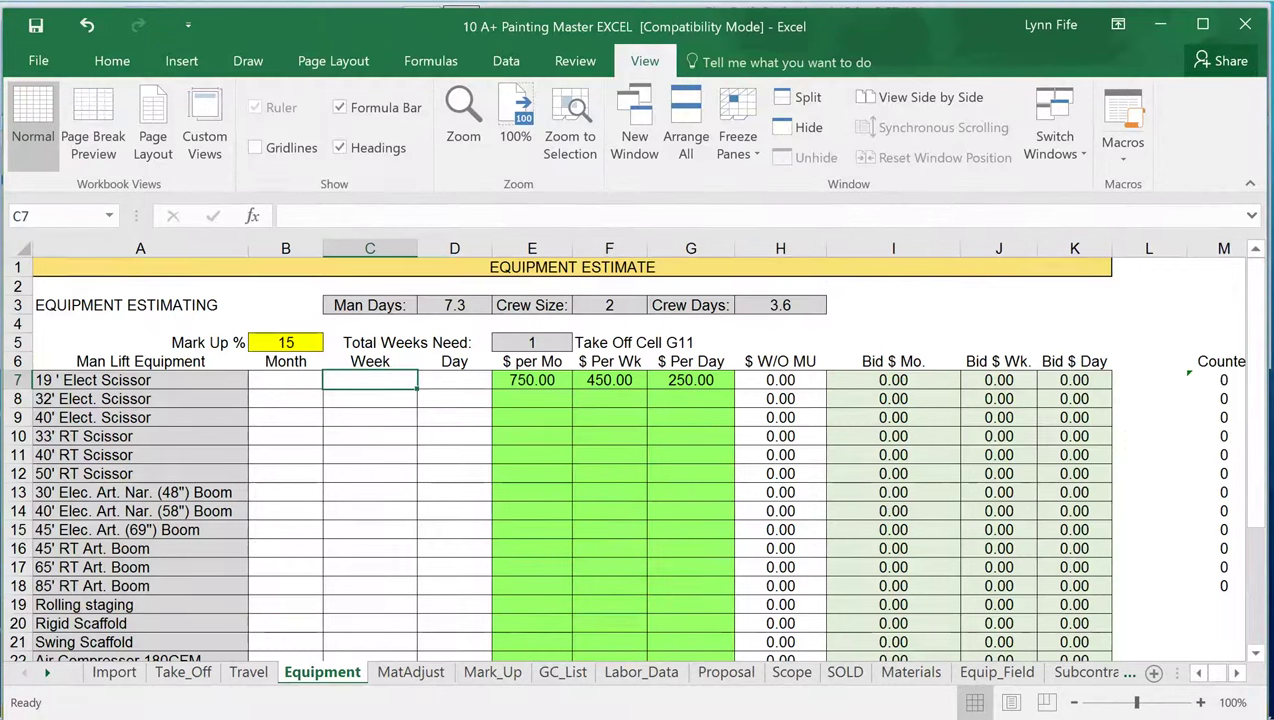
{"action": "left_click_drag", "start_coordinate": [531, 380], "coordinate": [690, 642]}
{"action": "left_click", "coordinate": [531, 455]}
{"action": "left_click", "coordinate": [531, 361]}
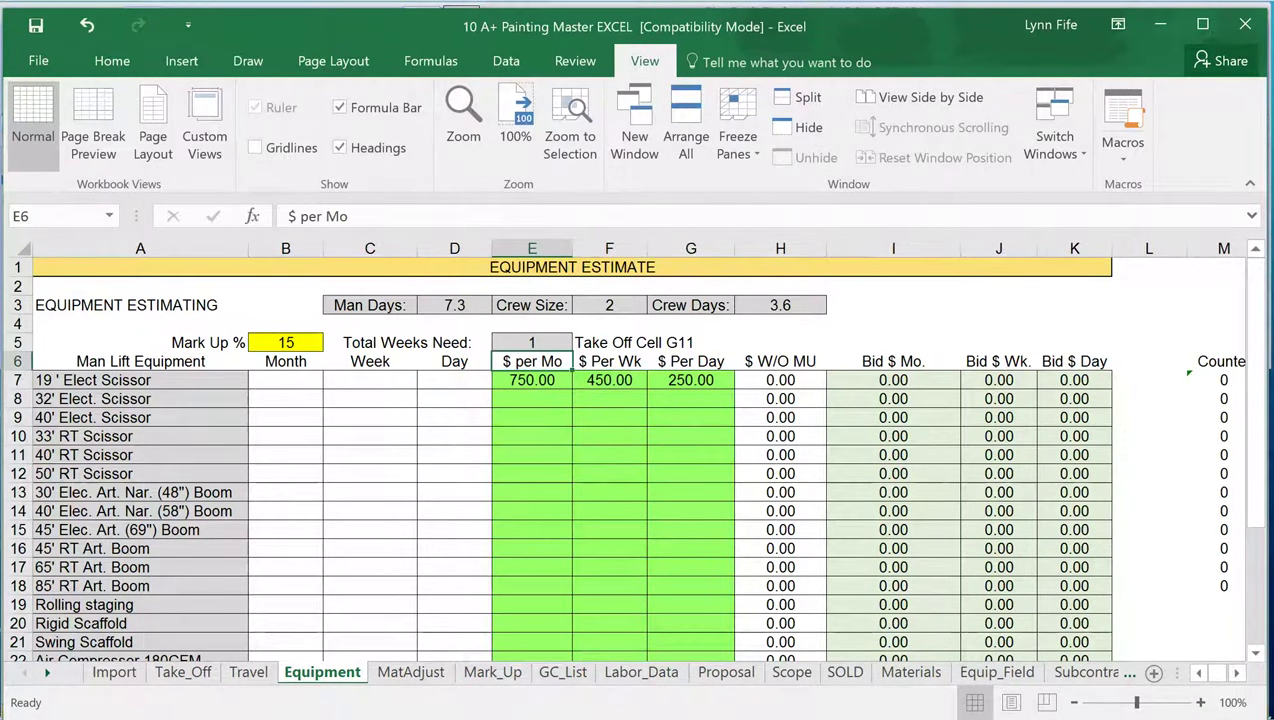
{"action": "left_click", "coordinate": [609, 361]}
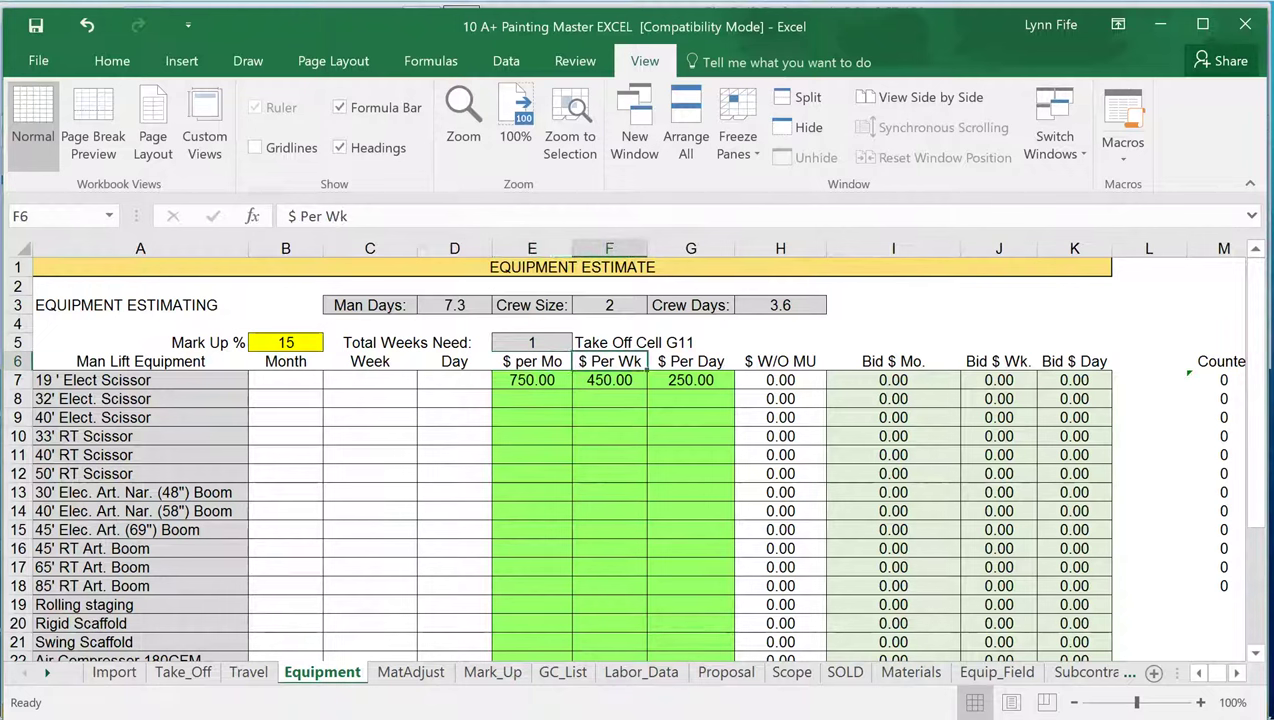
{"action": "left_click", "coordinate": [690, 361]}
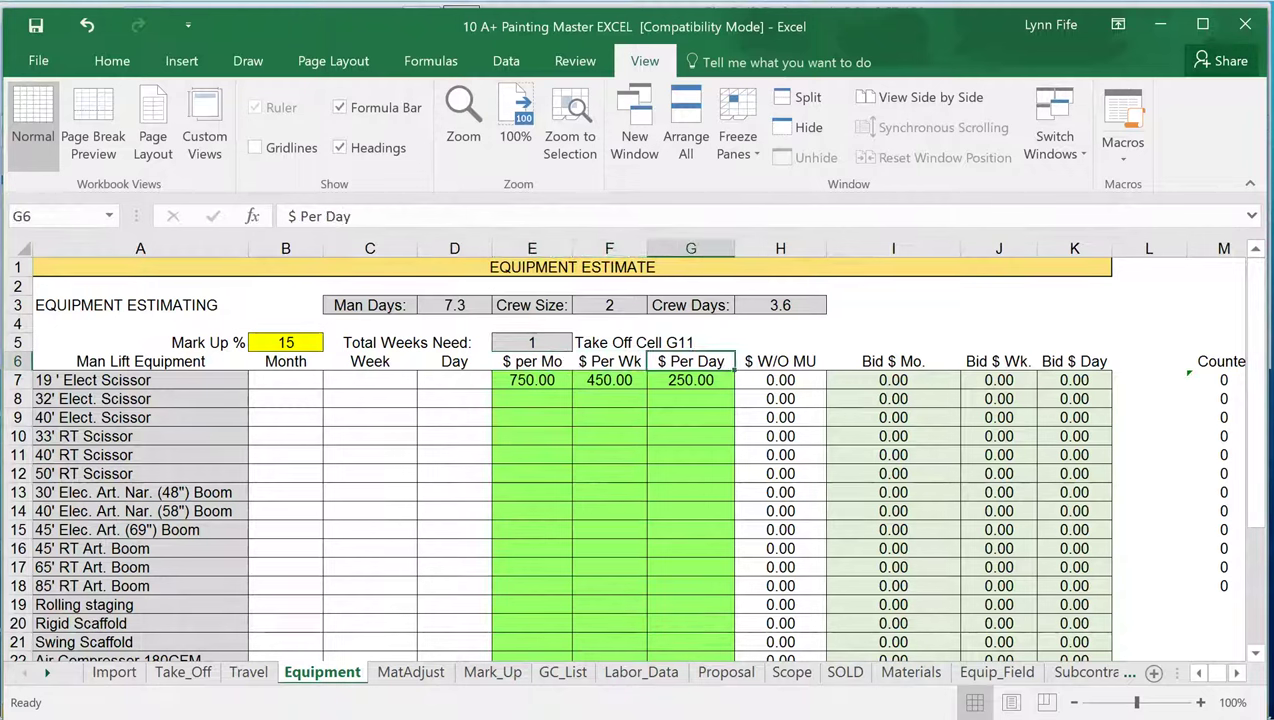
{"action": "left_click_drag", "start_coordinate": [140, 380], "coordinate": [140, 642]}
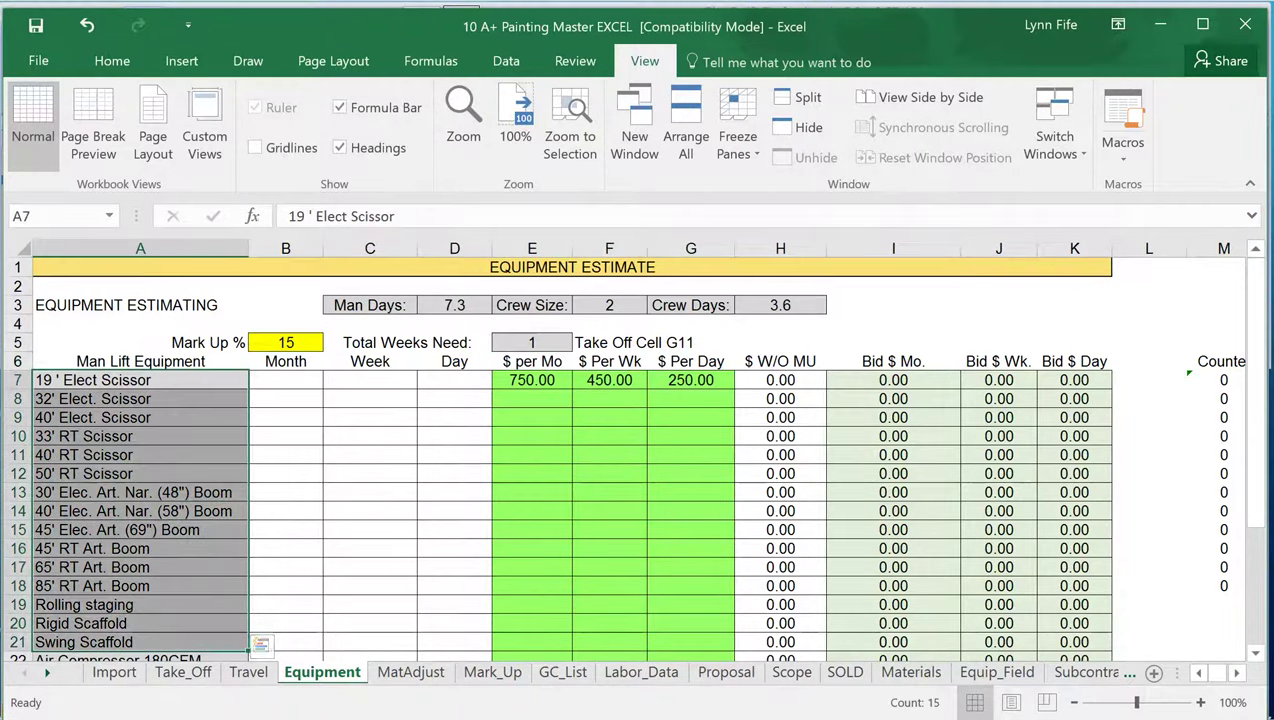
{"action": "left_click", "coordinate": [140, 380]}
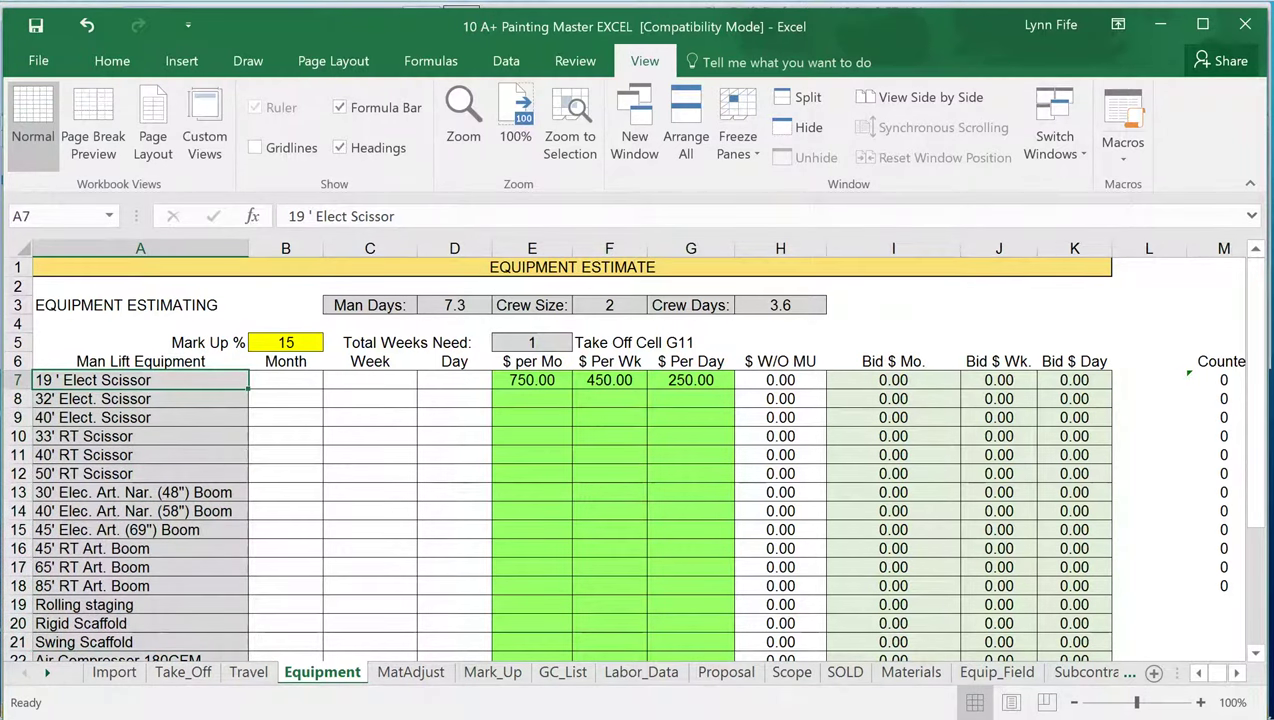
- Try a rental of 1 week for the 19' Elect Scissor and clear the entry
{"action": "left_click", "coordinate": [370, 380]}
{"action": "type", "text": "1"}
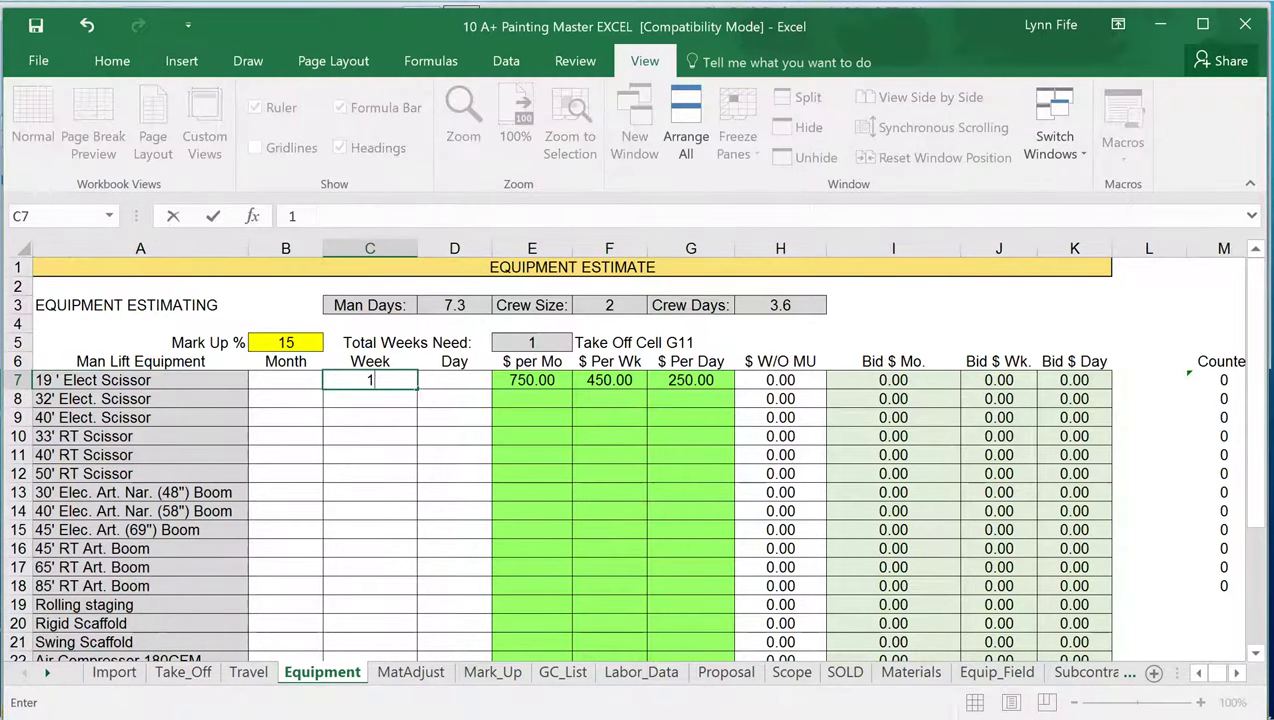
{"action": "left_click", "coordinate": [370, 417]}
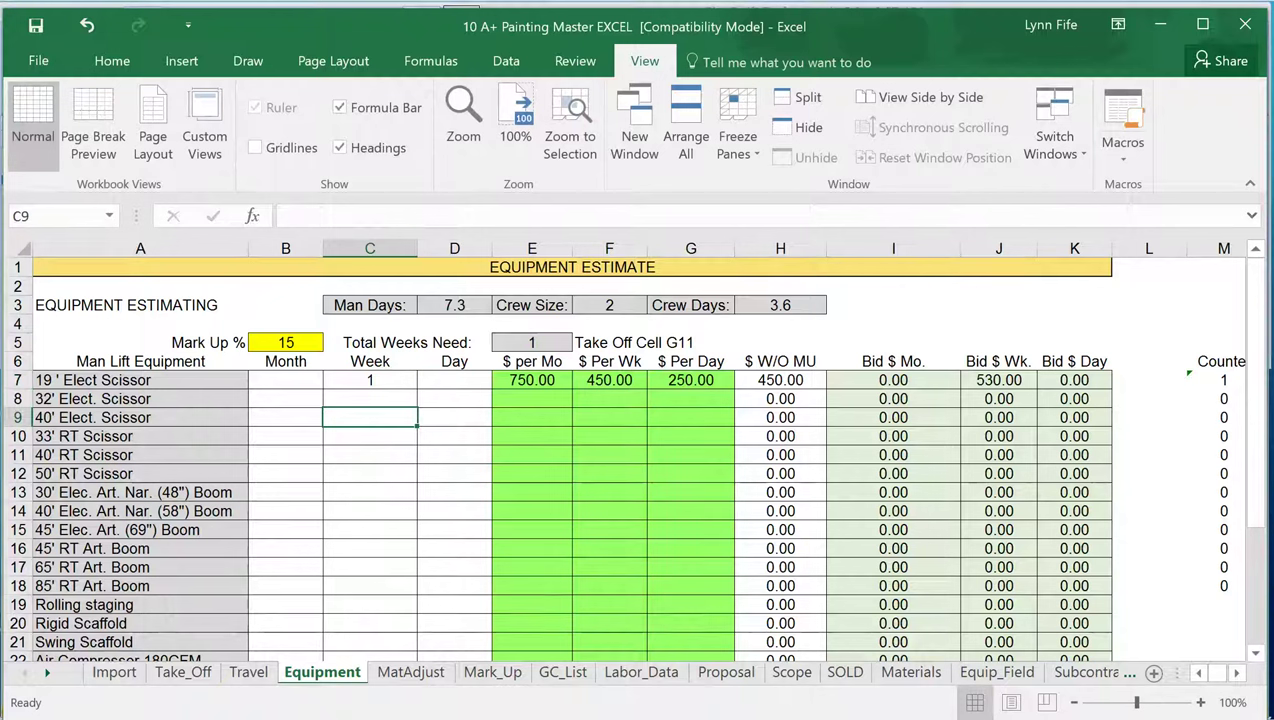
{"action": "left_click", "coordinate": [370, 380]}
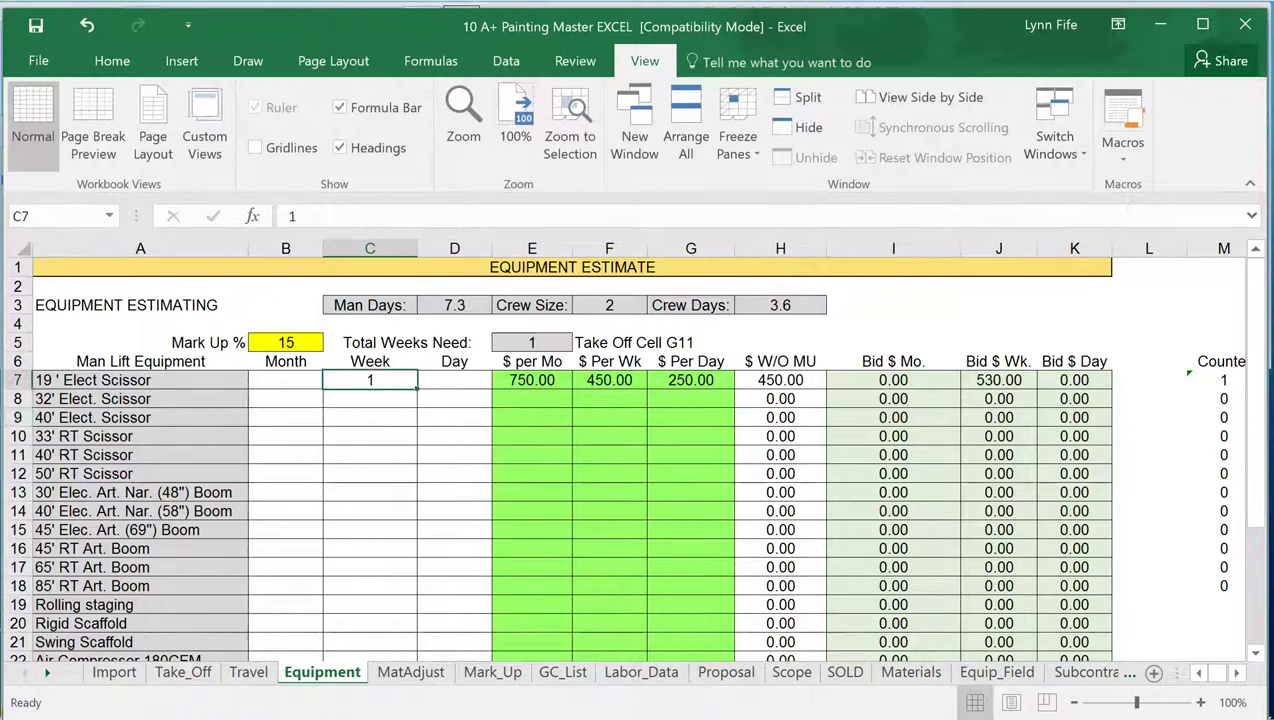
{"action": "key", "text": "Delete"}
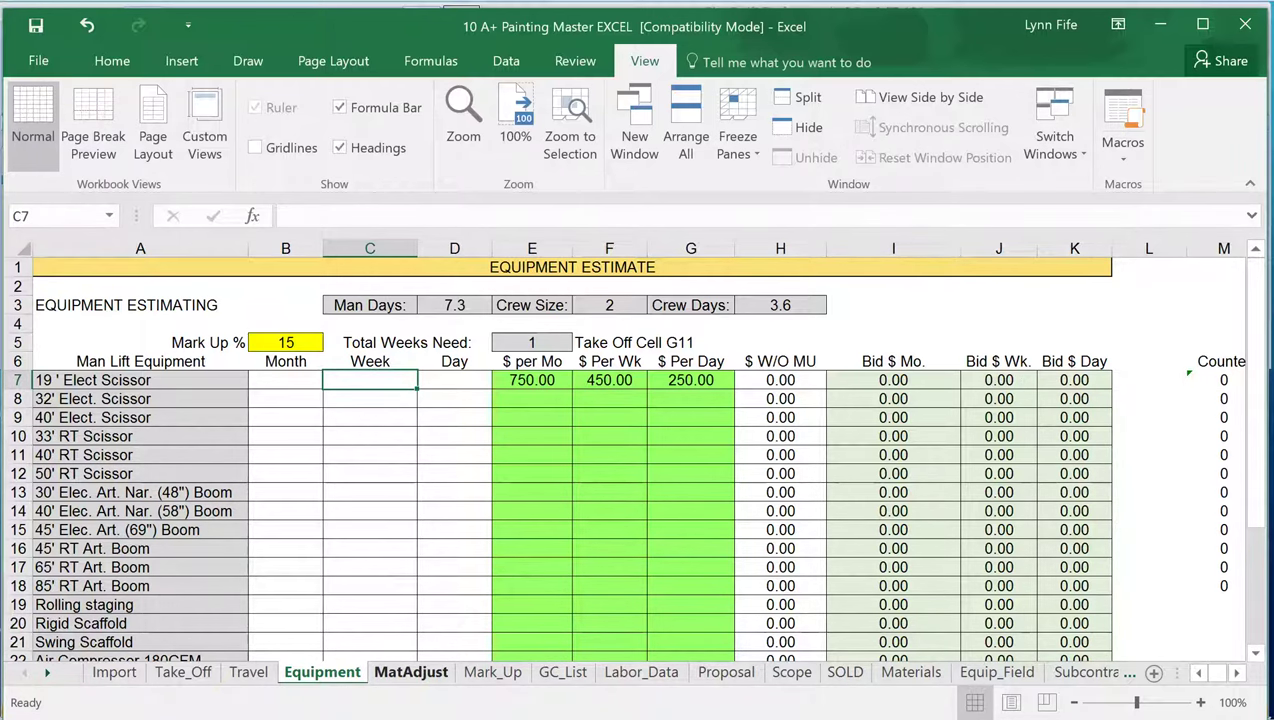
- Review the MatAdjust sheet's prime and finish prices for Walls Eggshell Both Sides and Doors and Frames Painted
{"action": "left_click", "coordinate": [411, 672]}
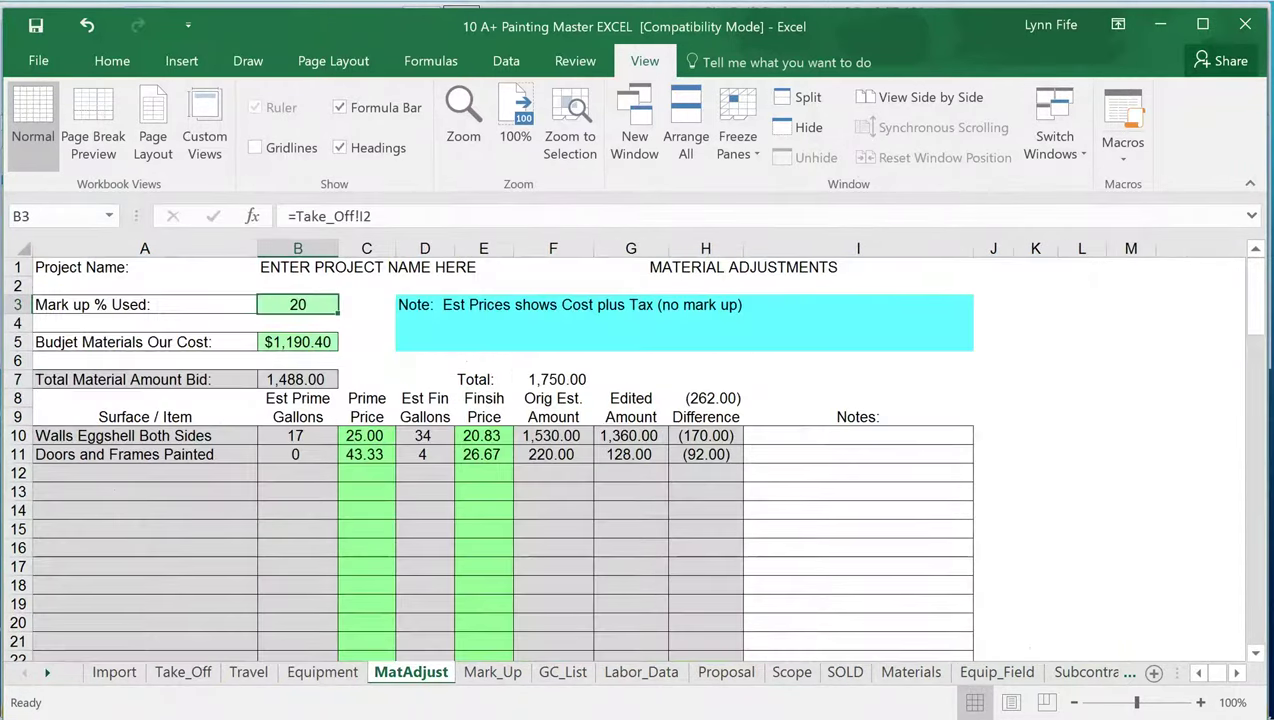
{"action": "left_click_drag", "start_coordinate": [366, 436], "coordinate": [366, 492]}
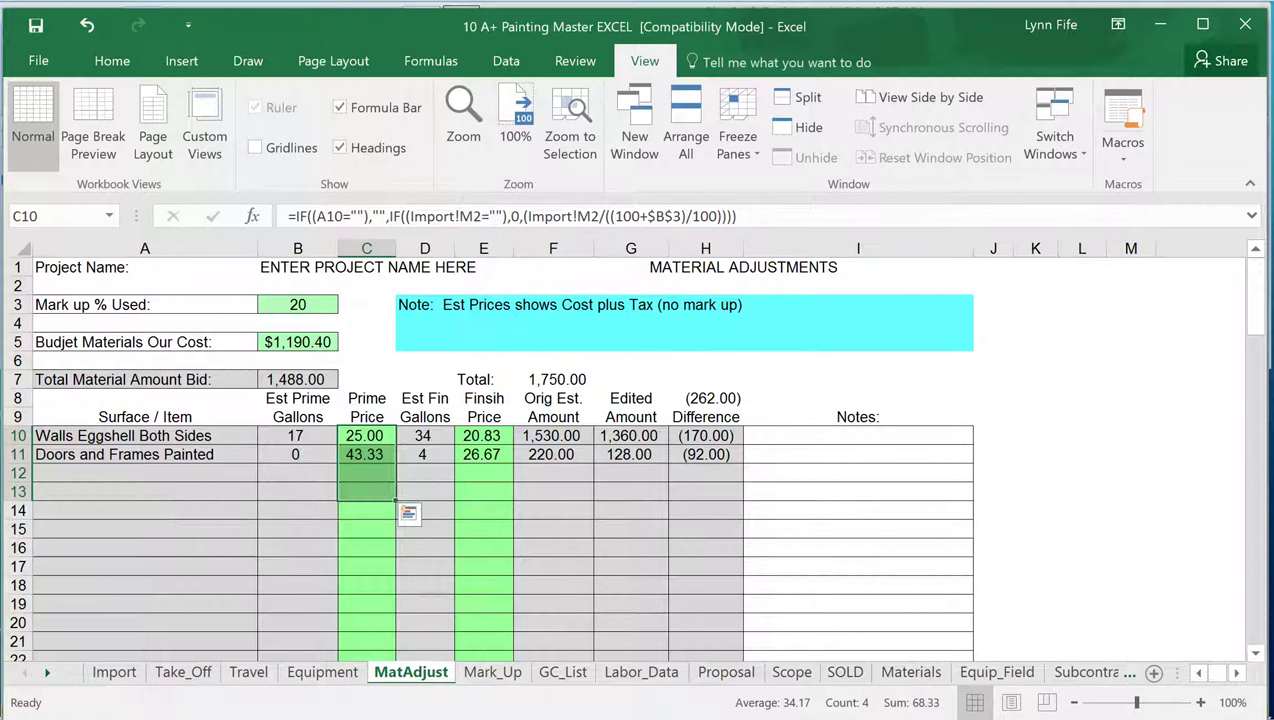
{"action": "left_click", "coordinate": [366, 435]}
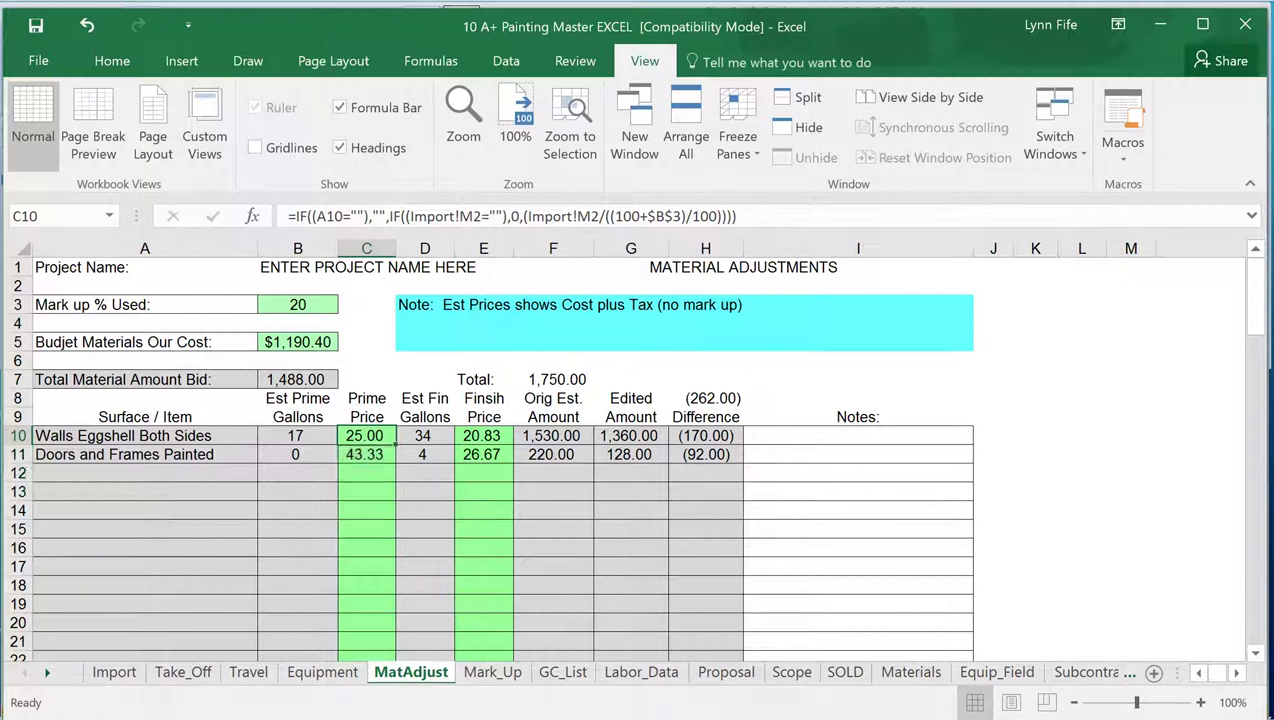
{"action": "left_click", "coordinate": [366, 454]}
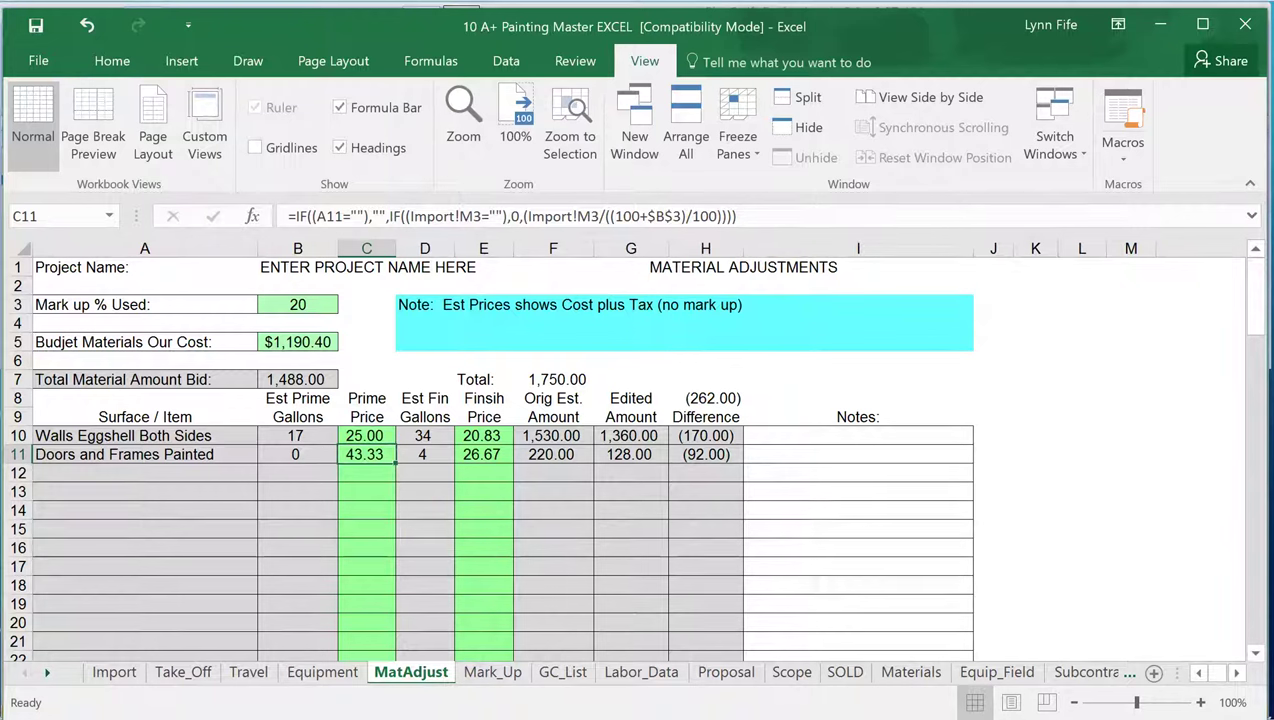
{"action": "left_click", "coordinate": [483, 435]}
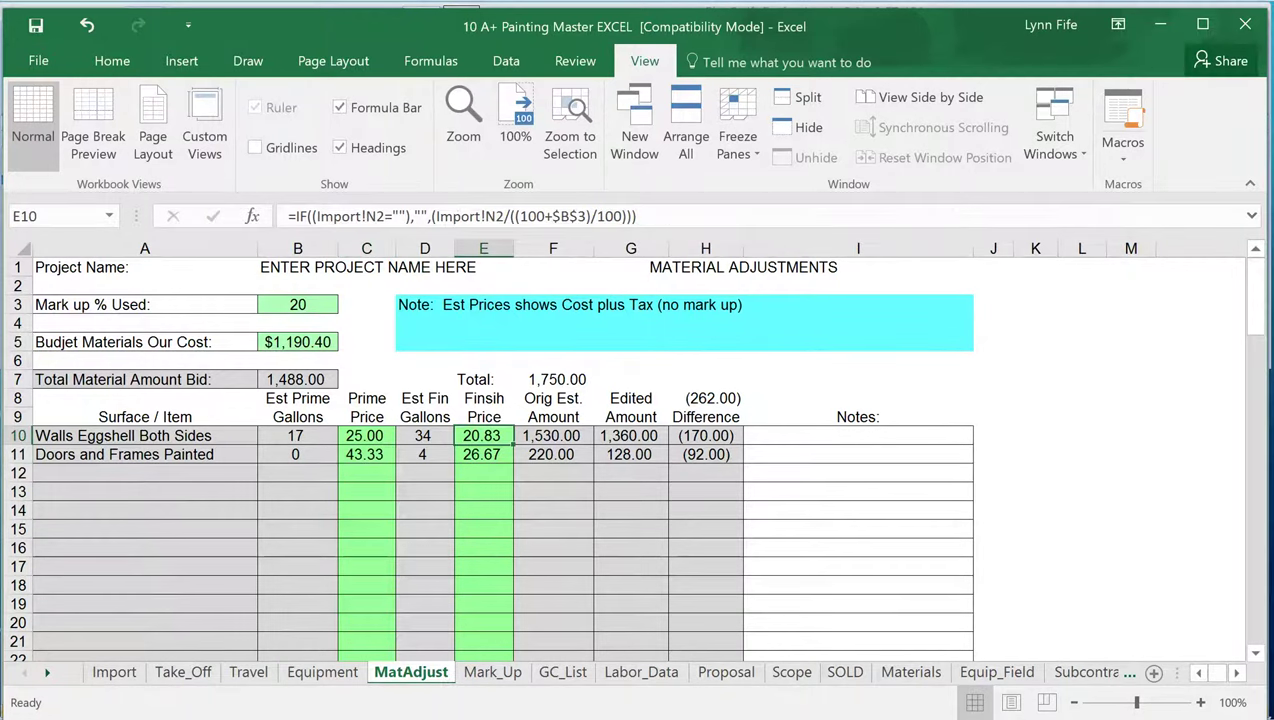
{"action": "left_click", "coordinate": [483, 454]}
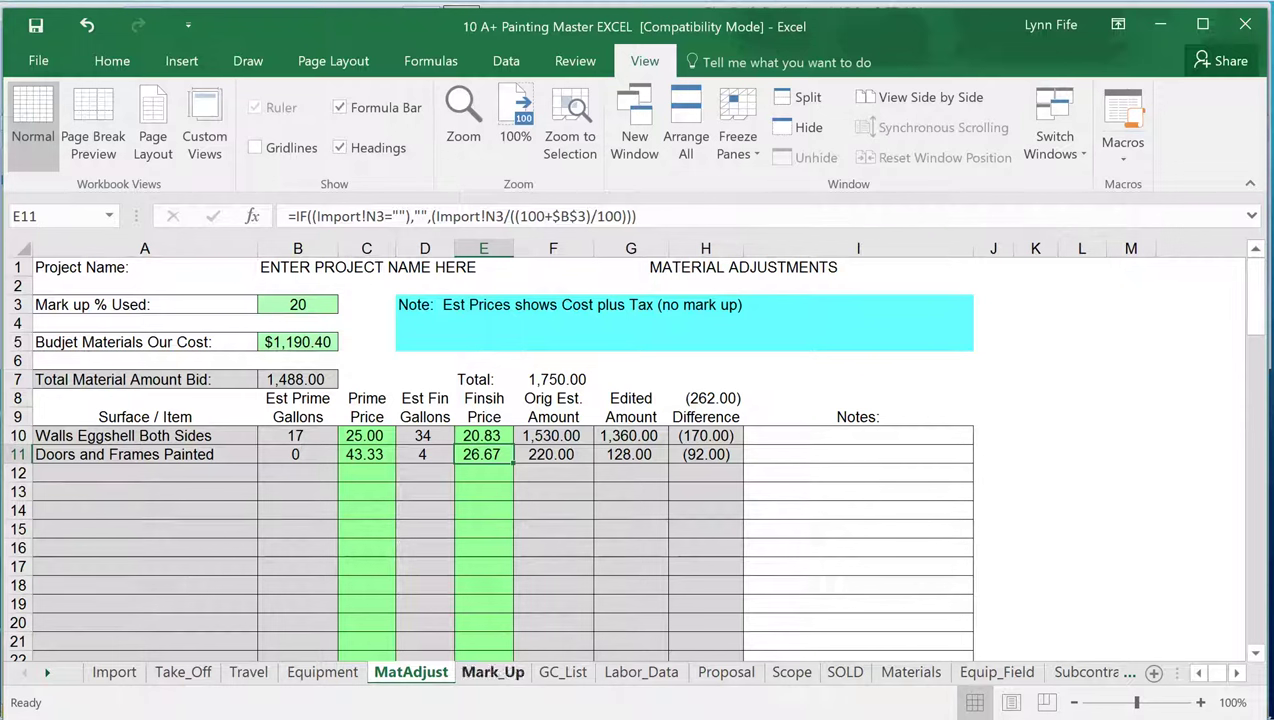
- Examine the Mark_Up sheet's item, price, mark-up and final price cells for Walls Eggshell Both Sides
{"action": "left_click", "coordinate": [492, 672]}
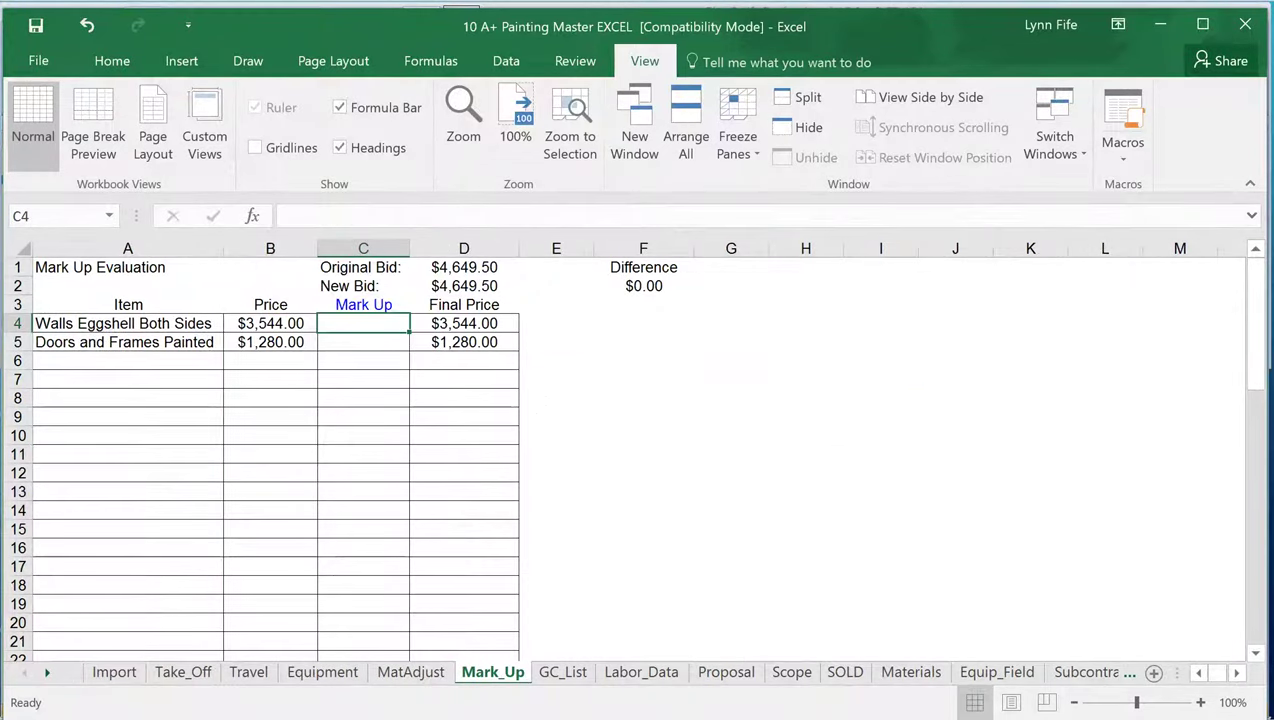
{"action": "left_click", "coordinate": [127, 323]}
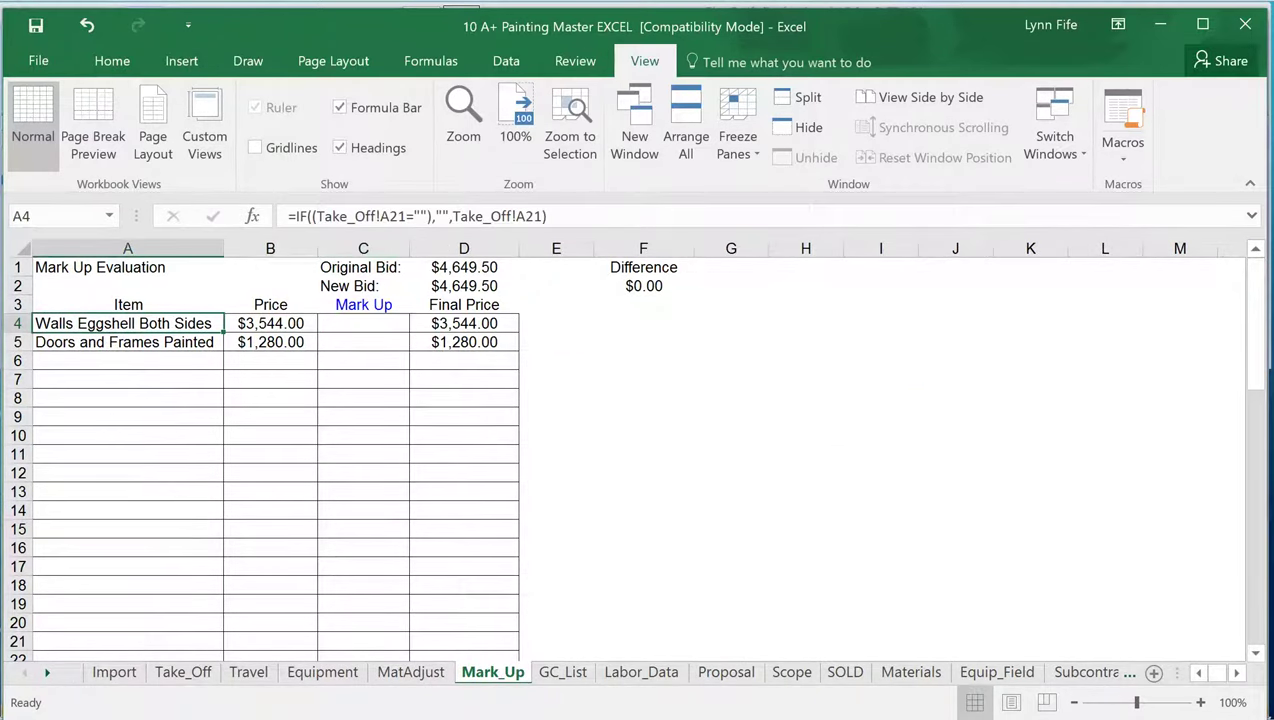
{"action": "left_click", "coordinate": [363, 323]}
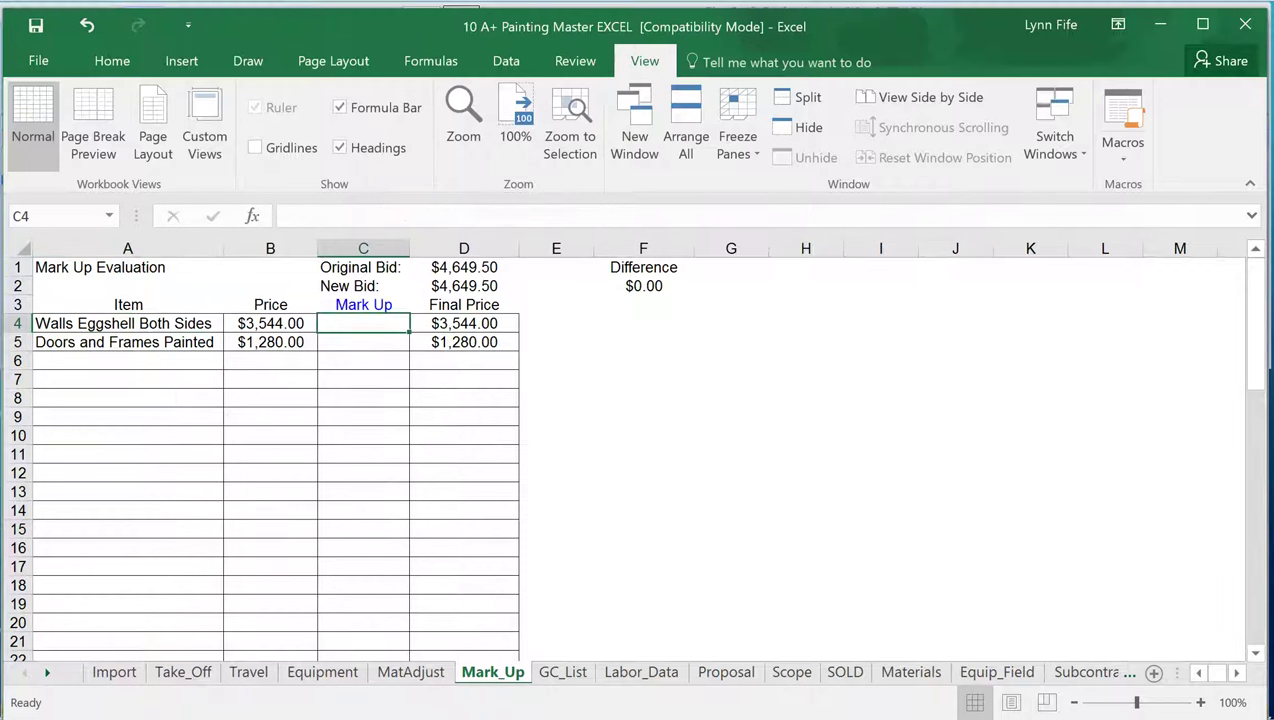
{"action": "left_click", "coordinate": [270, 323]}
{"action": "left_click", "coordinate": [463, 323]}
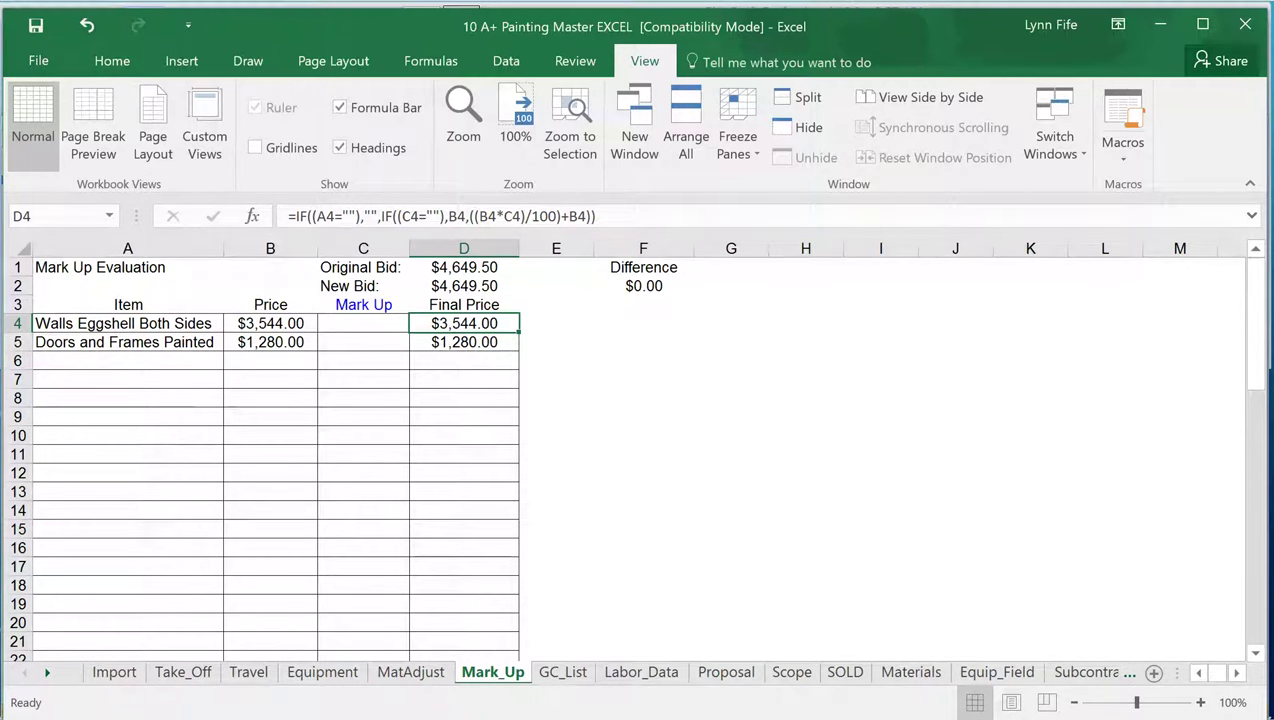
- Review the contractor name and email columns on the GC_List sheet and view the Labor_Data bid editing worksheet
{"action": "left_click", "coordinate": [563, 672]}
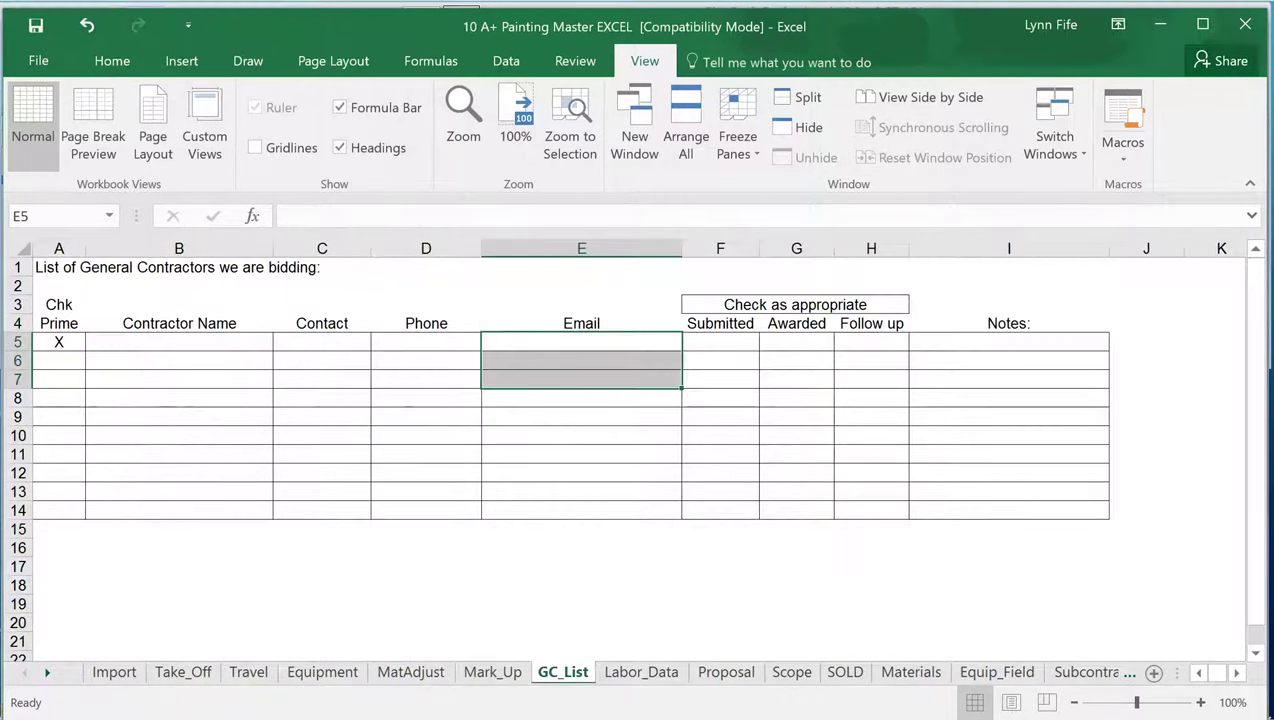
{"action": "left_click_drag", "start_coordinate": [178, 341], "coordinate": [178, 435]}
{"action": "left_click_drag", "start_coordinate": [581, 342], "coordinate": [581, 435]}
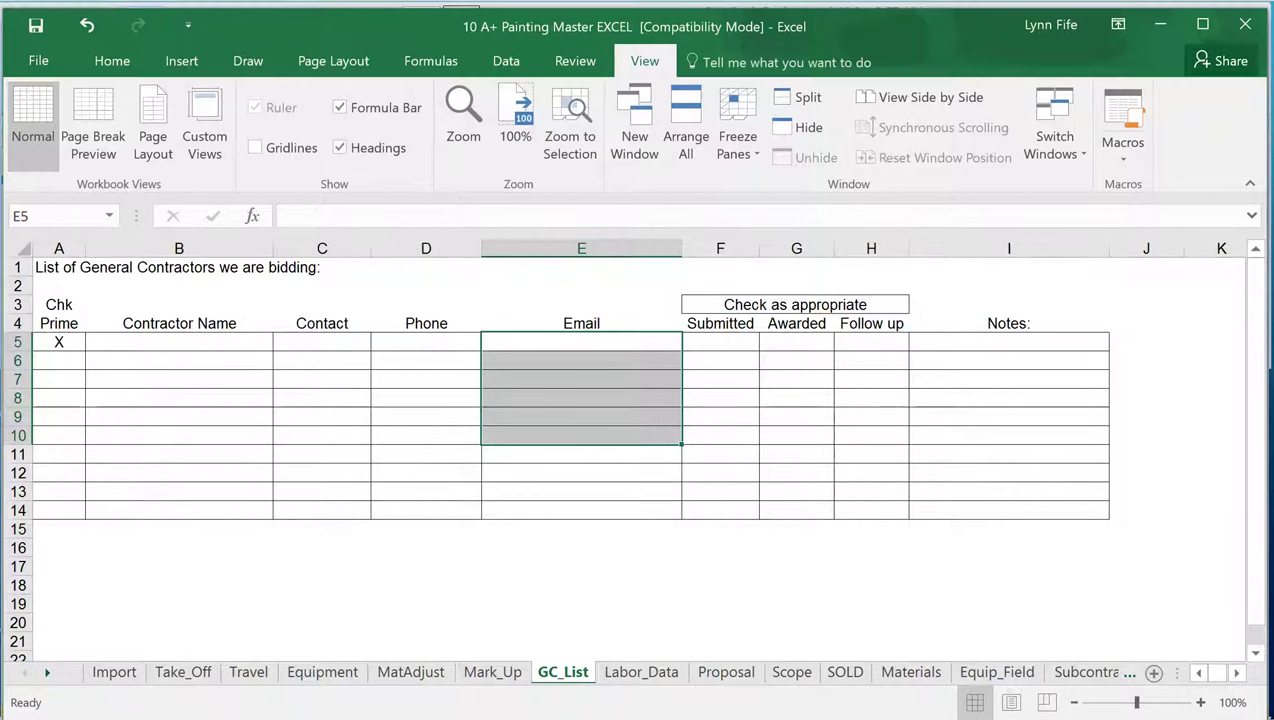
{"action": "left_click", "coordinate": [641, 672]}
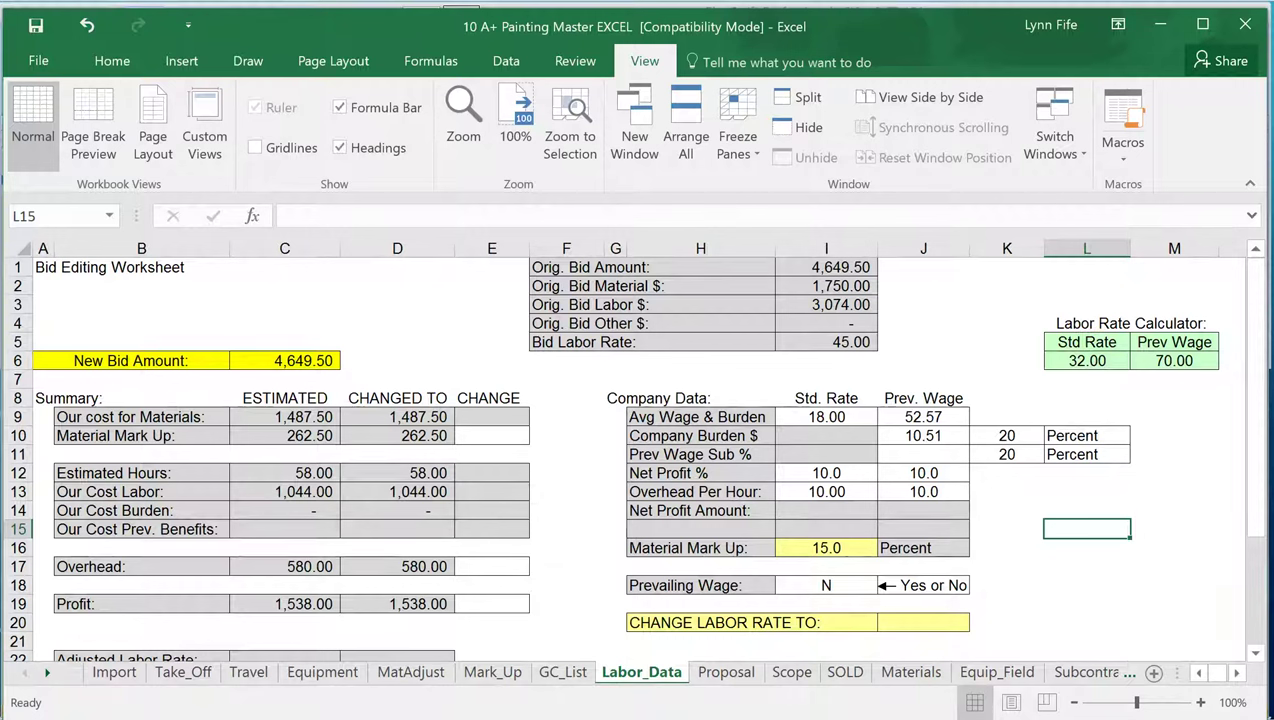
- Read through the Proposal sheet, from the logo and customer header to the item lines, payment terms and disclosure
{"action": "key", "text": "ctrl+Page_Down"}
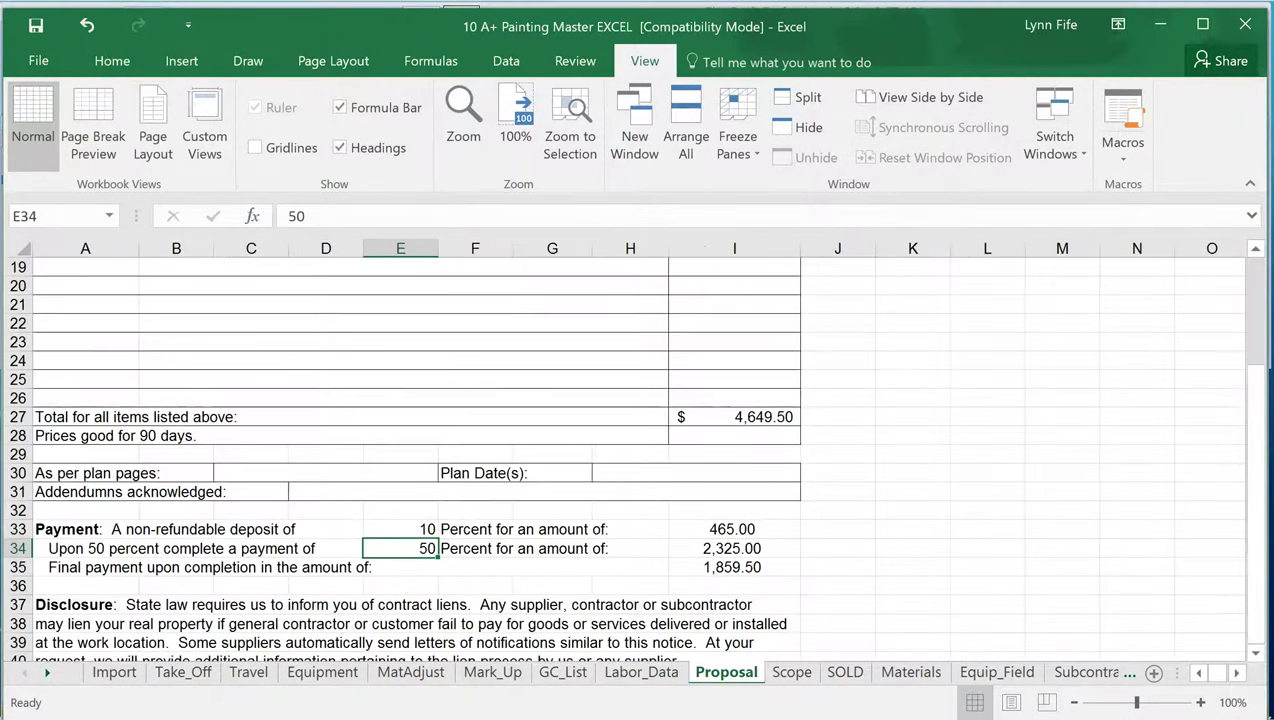
{"action": "scroll", "coordinate": [635, 458], "scroll_direction": "up", "scroll_amount": 6}
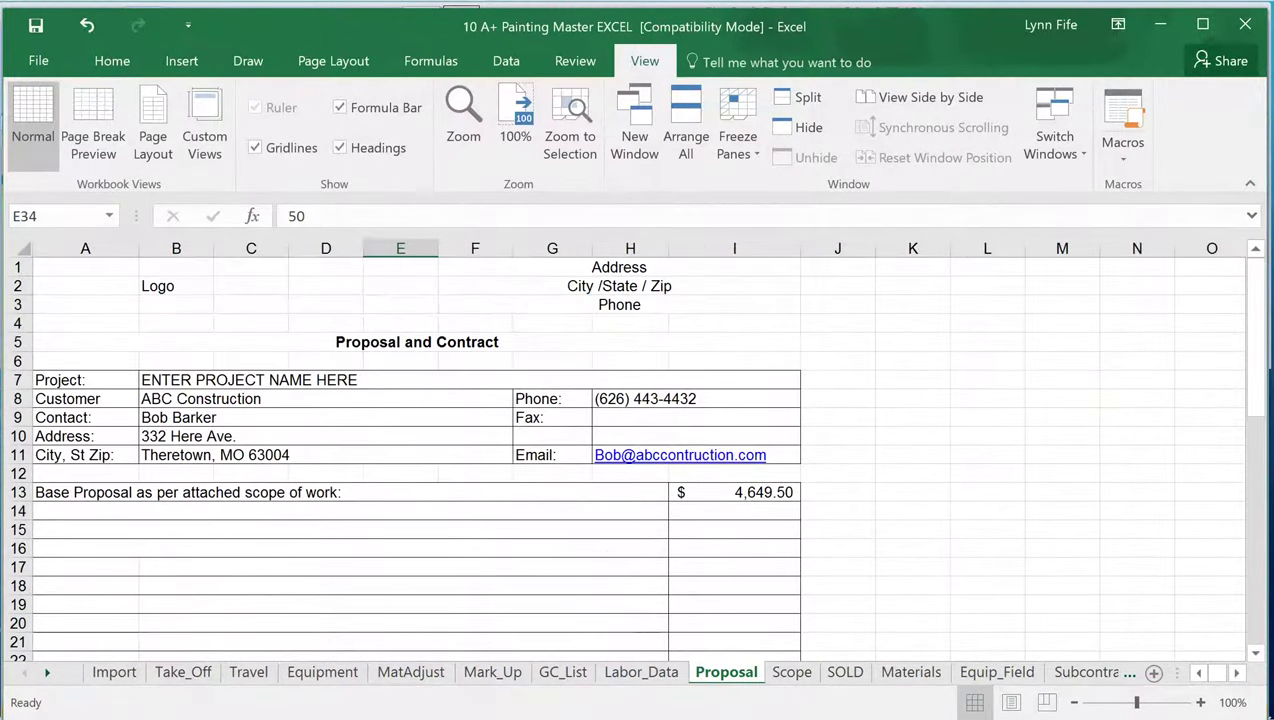
{"action": "left_click", "coordinate": [176, 286]}
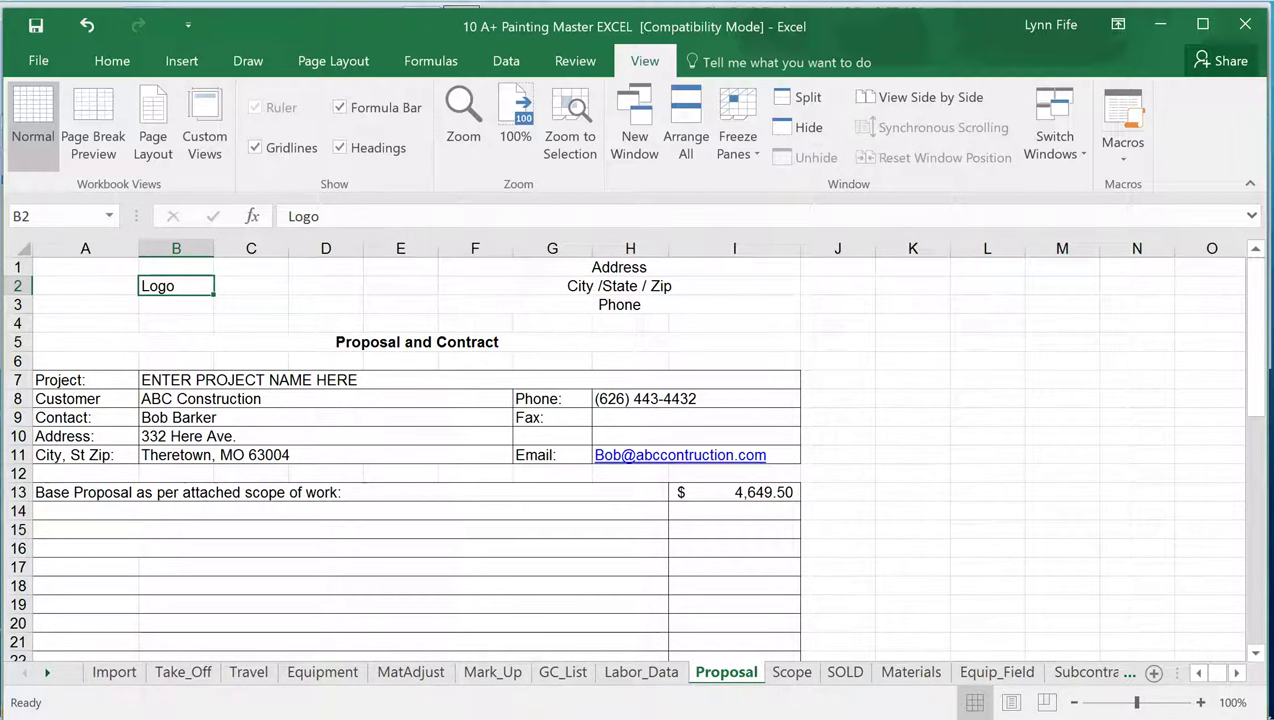
{"action": "scroll", "coordinate": [635, 458], "scroll_direction": "down", "scroll_amount": 2}
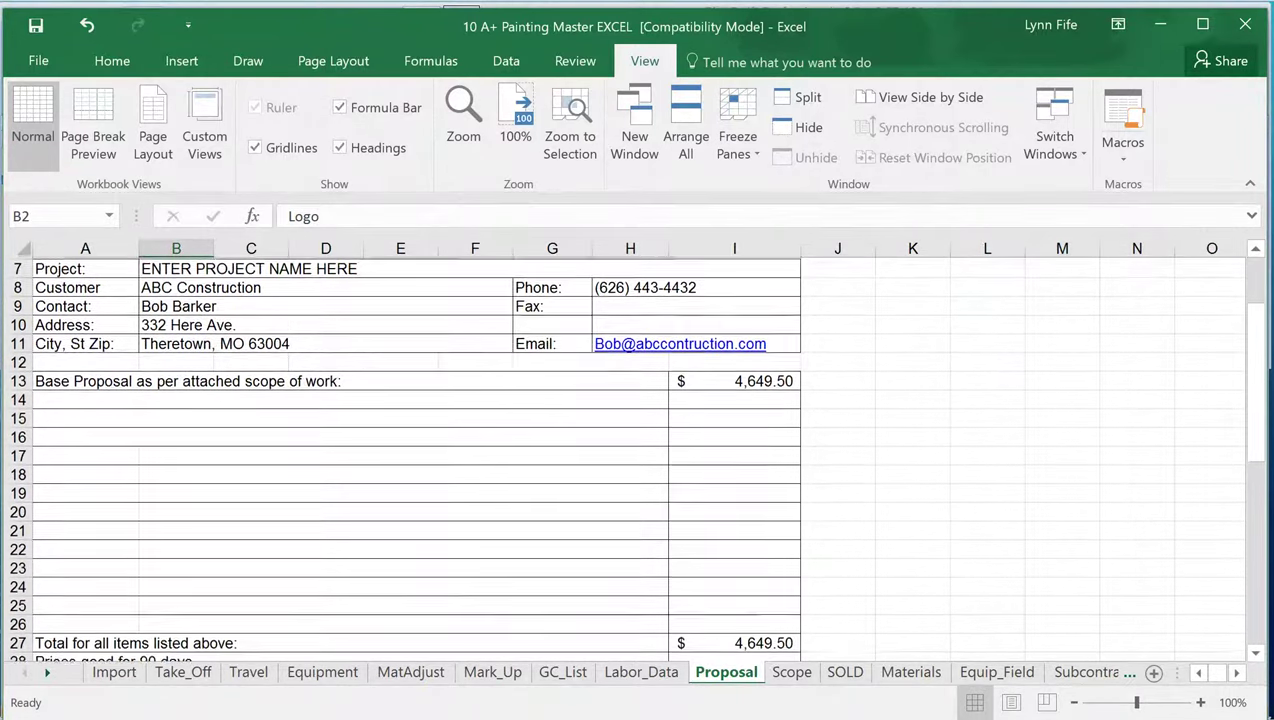
{"action": "scroll", "coordinate": [420, 458], "scroll_direction": "down", "scroll_amount": 3}
{"action": "scroll", "coordinate": [420, 458], "scroll_direction": "up", "scroll_amount": 3}
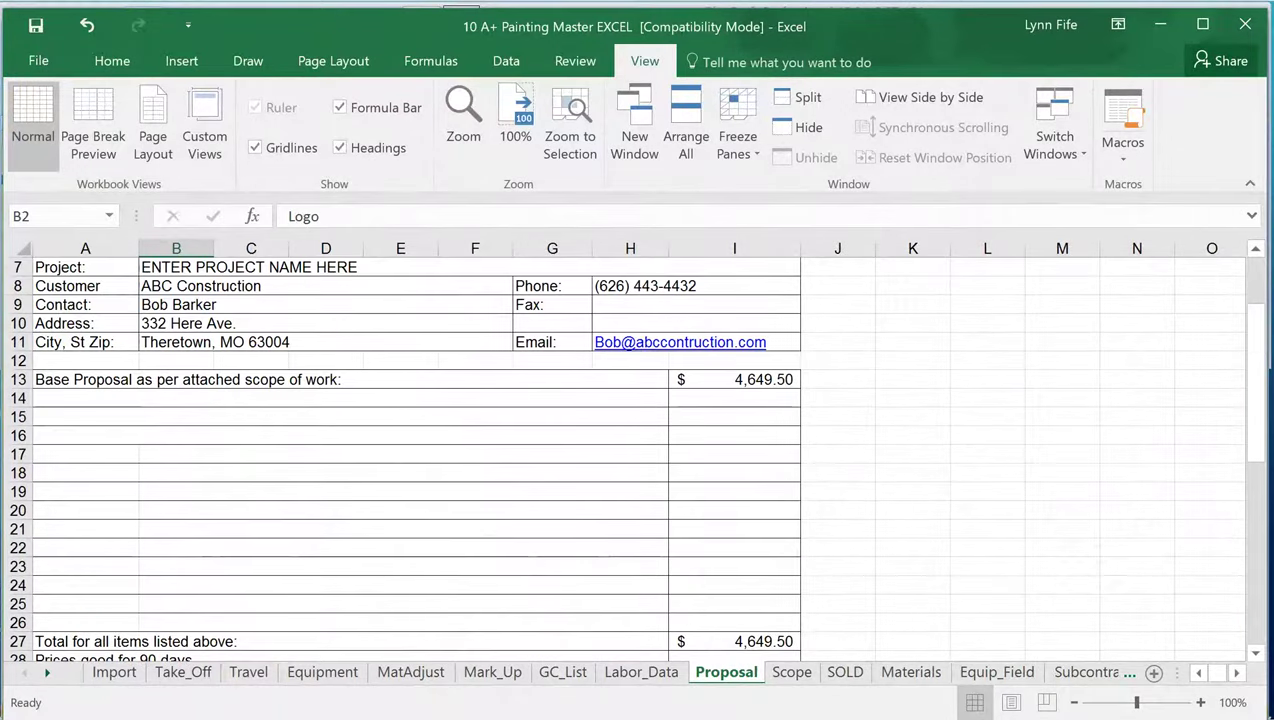
{"action": "scroll", "coordinate": [420, 458], "scroll_direction": "down", "scroll_amount": 4}
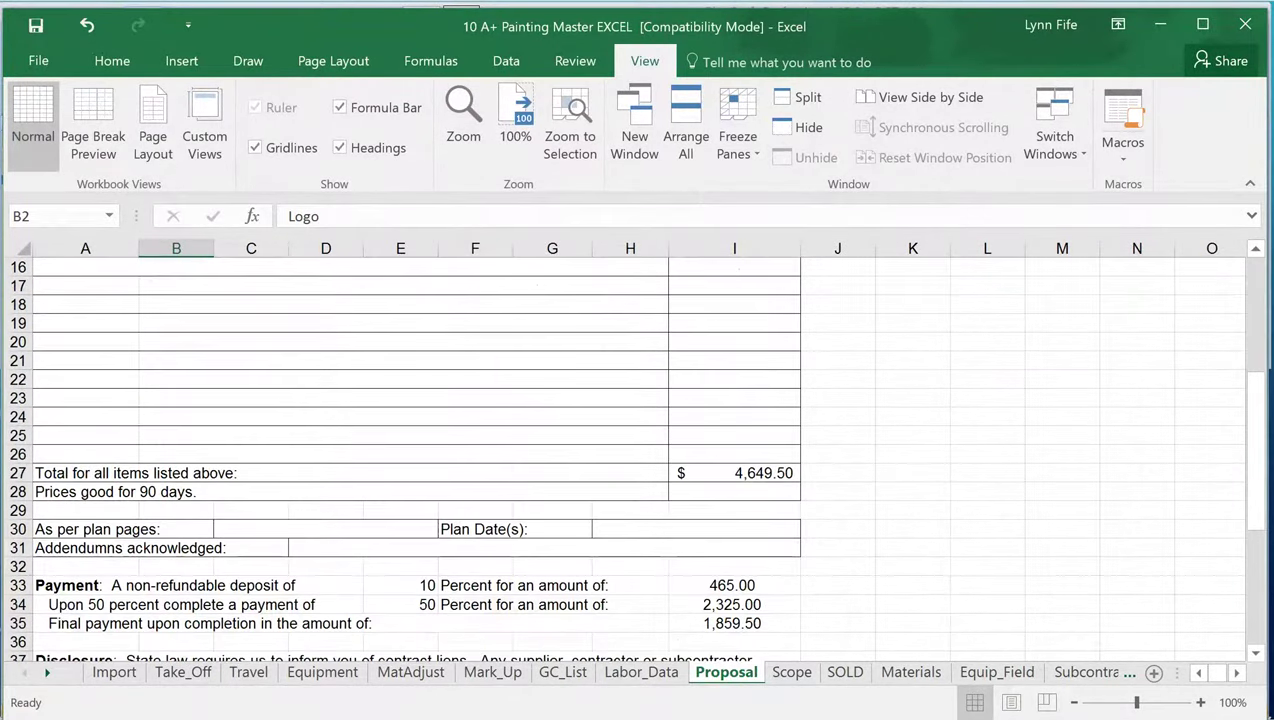
{"action": "scroll", "coordinate": [633, 458], "scroll_direction": "down", "scroll_amount": 1}
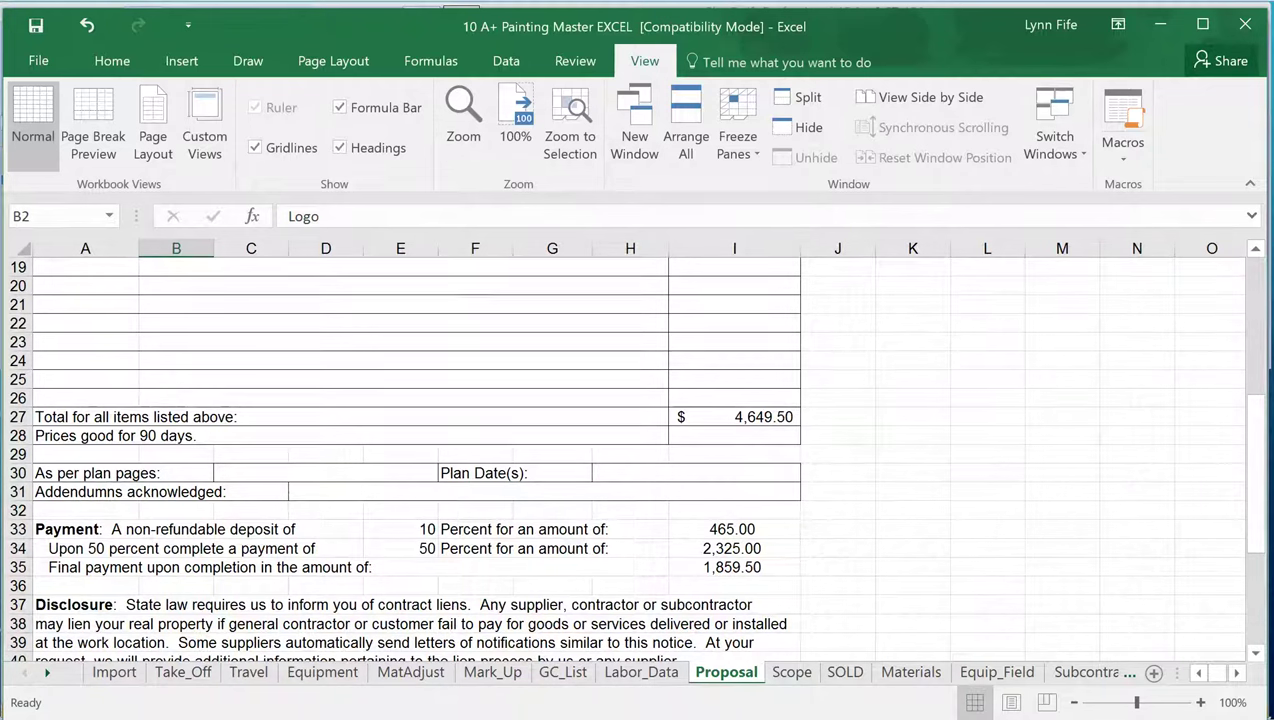
- Review the Scope sheet's painting scope of work and the SOLD sheet's contract, scheduling and financial breakdown sections
{"action": "left_click", "coordinate": [791, 672]}
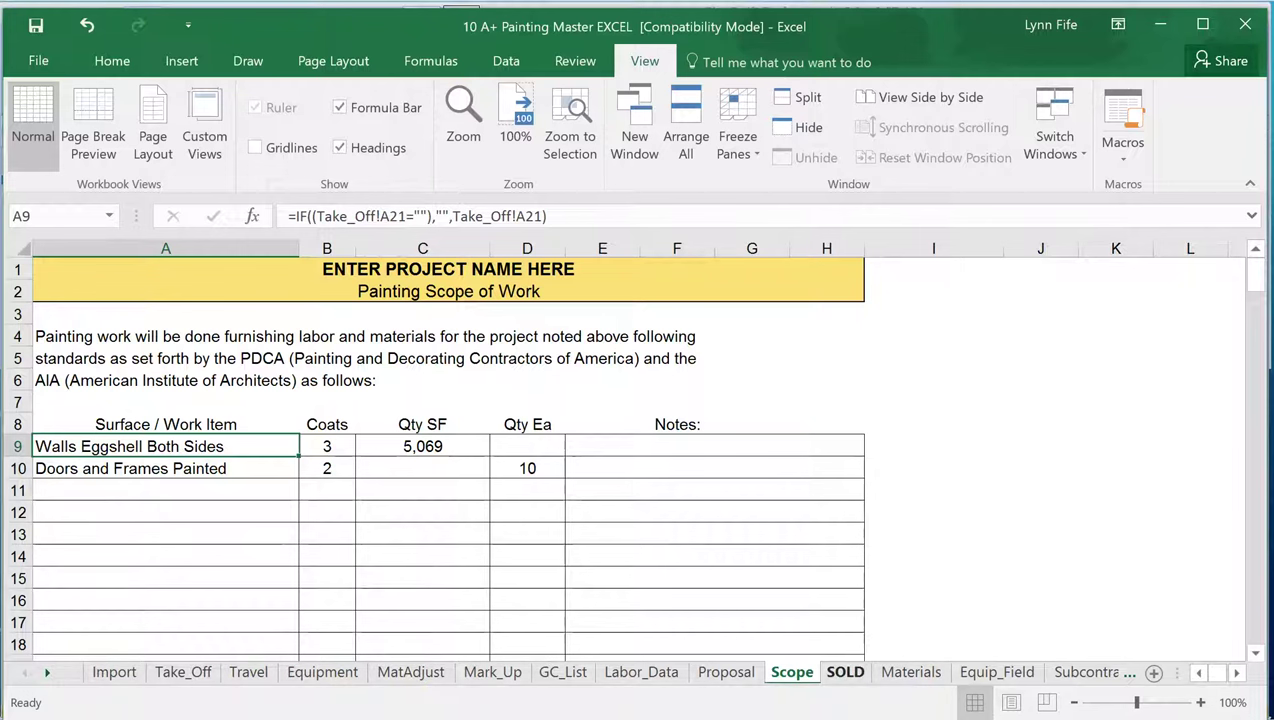
{"action": "left_click", "coordinate": [845, 672]}
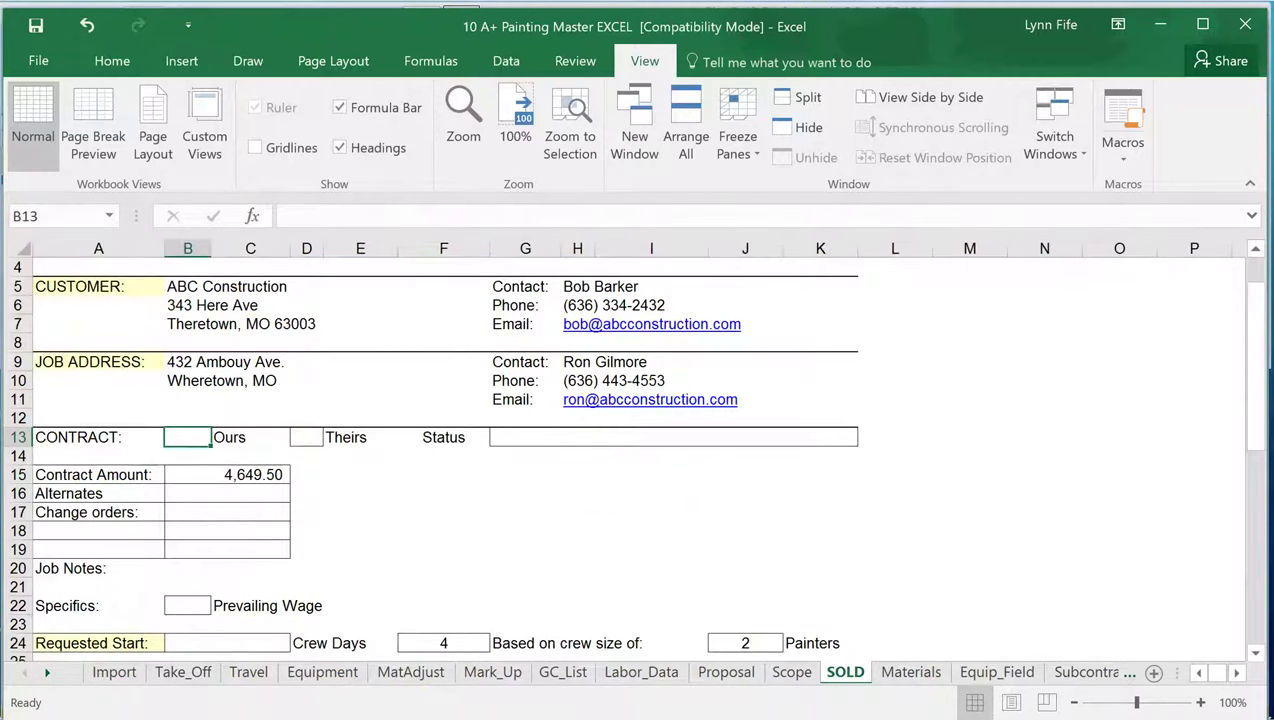
{"action": "scroll", "coordinate": [630, 458], "scroll_direction": "down", "scroll_amount": 2}
{"action": "scroll", "coordinate": [630, 458], "scroll_direction": "down", "scroll_amount": 5}
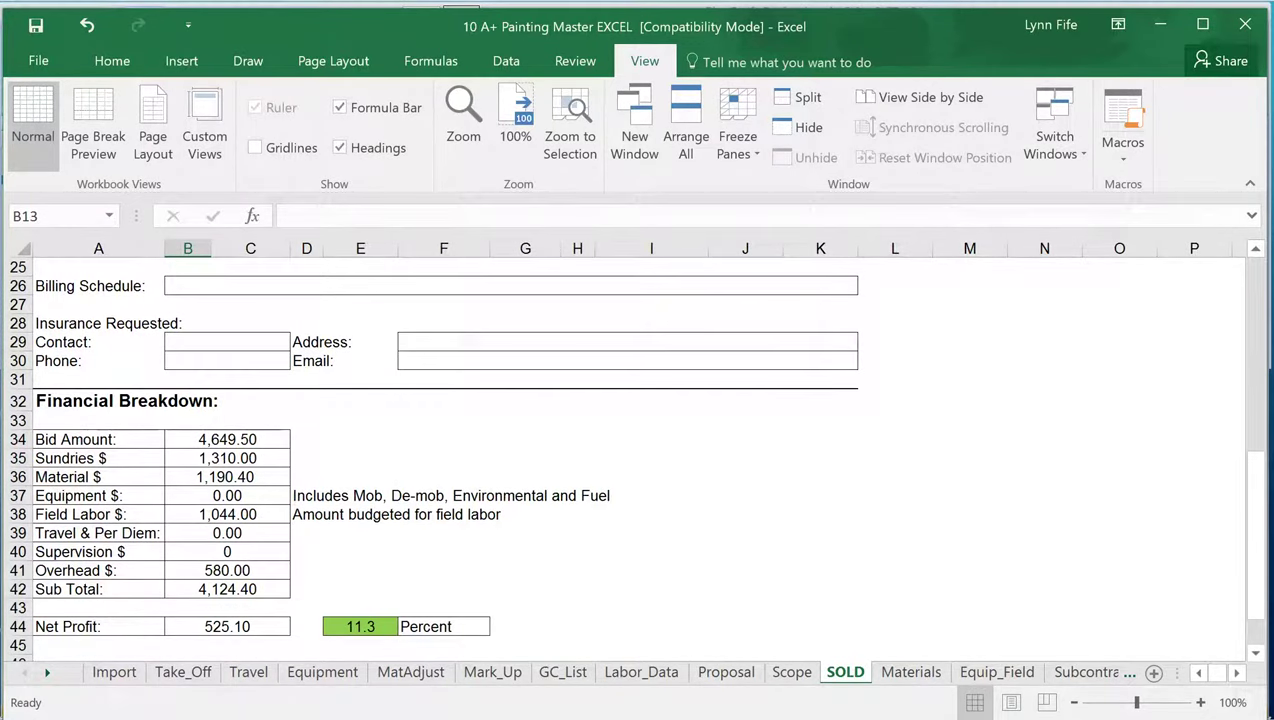
{"action": "scroll", "coordinate": [630, 458], "scroll_direction": "up", "scroll_amount": 4}
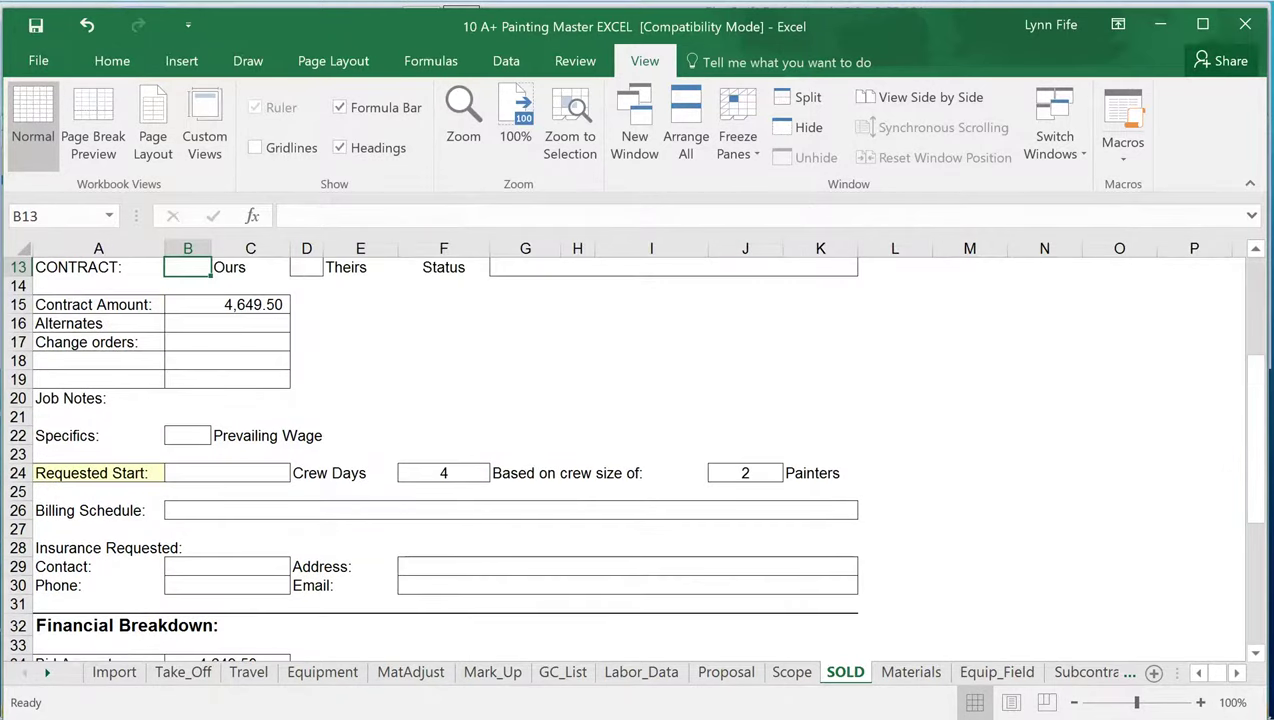
- Examine the estimated gallons for primer and finish paint on the Materials sheet and the finish paint's Gal Ordered column
{"action": "key", "text": "ctrl+Page_Down"}
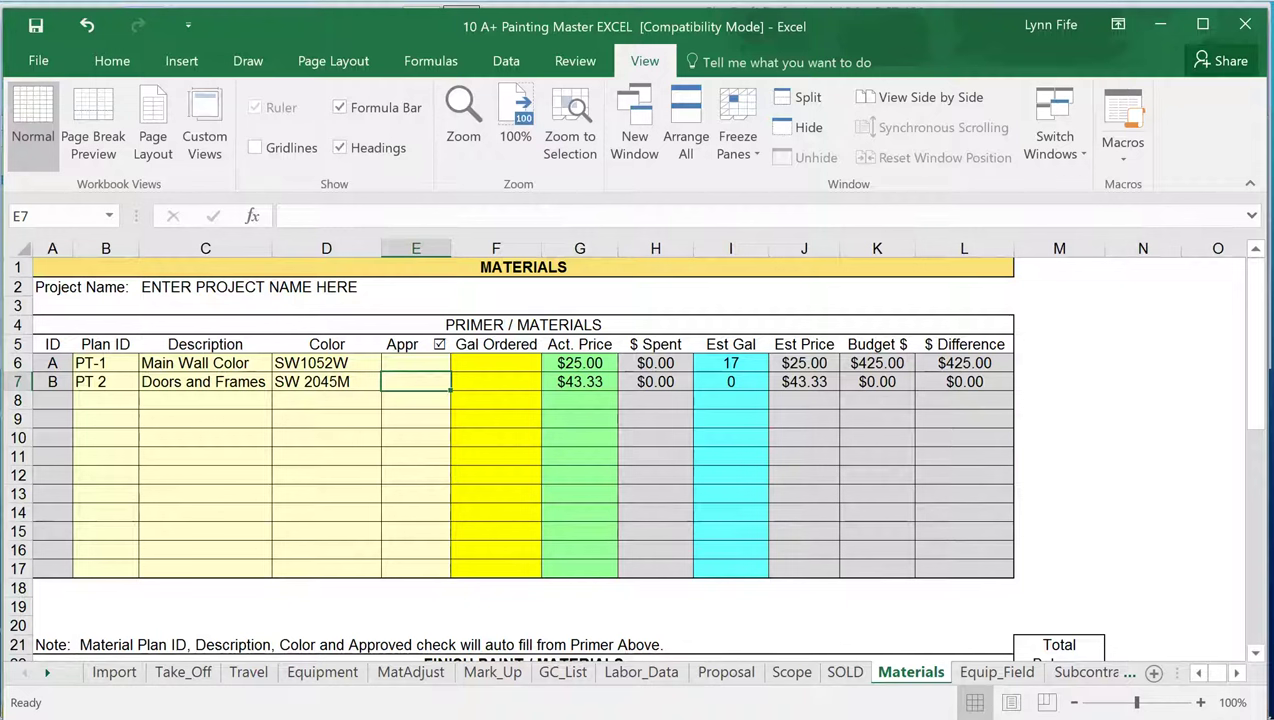
{"action": "left_click", "coordinate": [730, 363]}
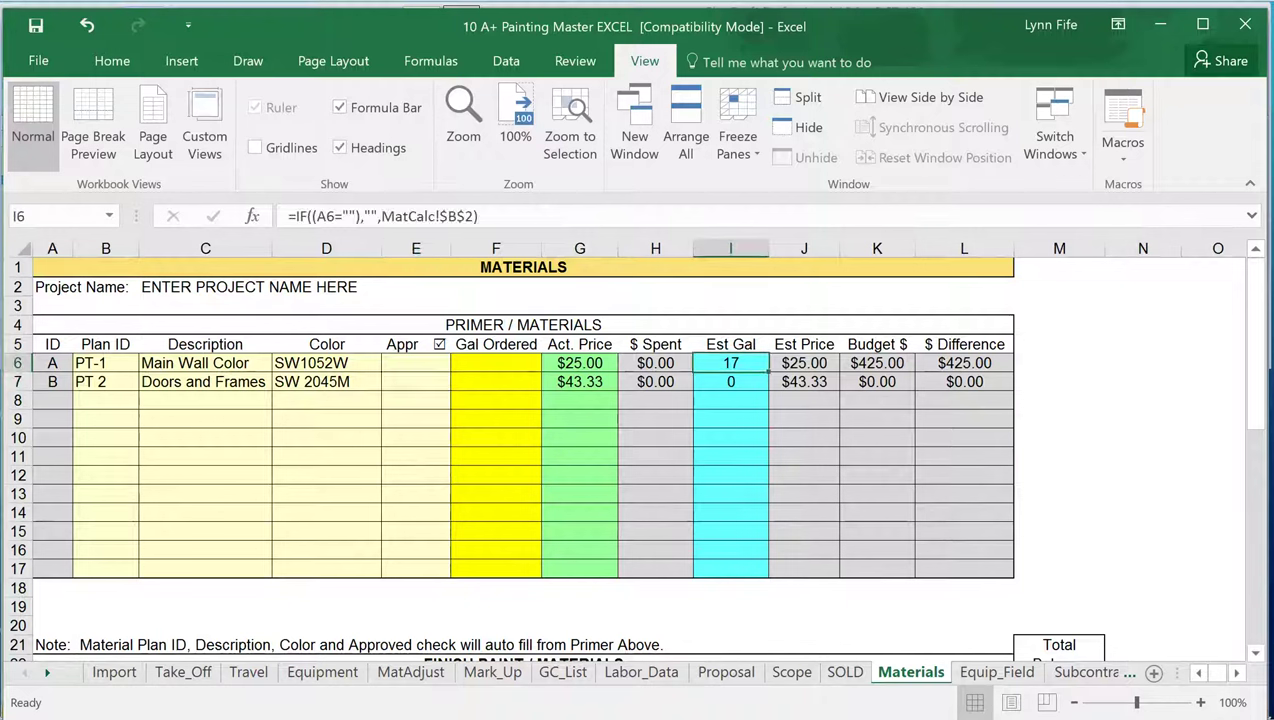
{"action": "left_click", "coordinate": [730, 381]}
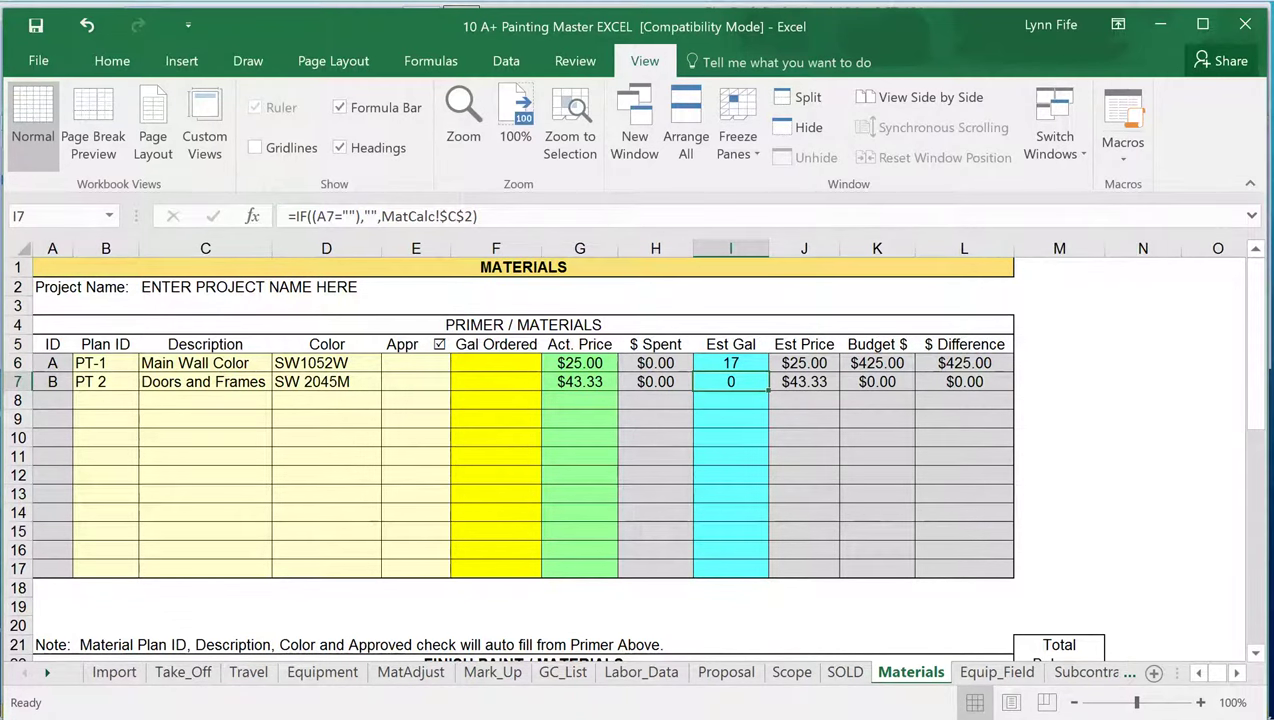
{"action": "scroll", "coordinate": [630, 450], "scroll_direction": "down", "scroll_amount": 4}
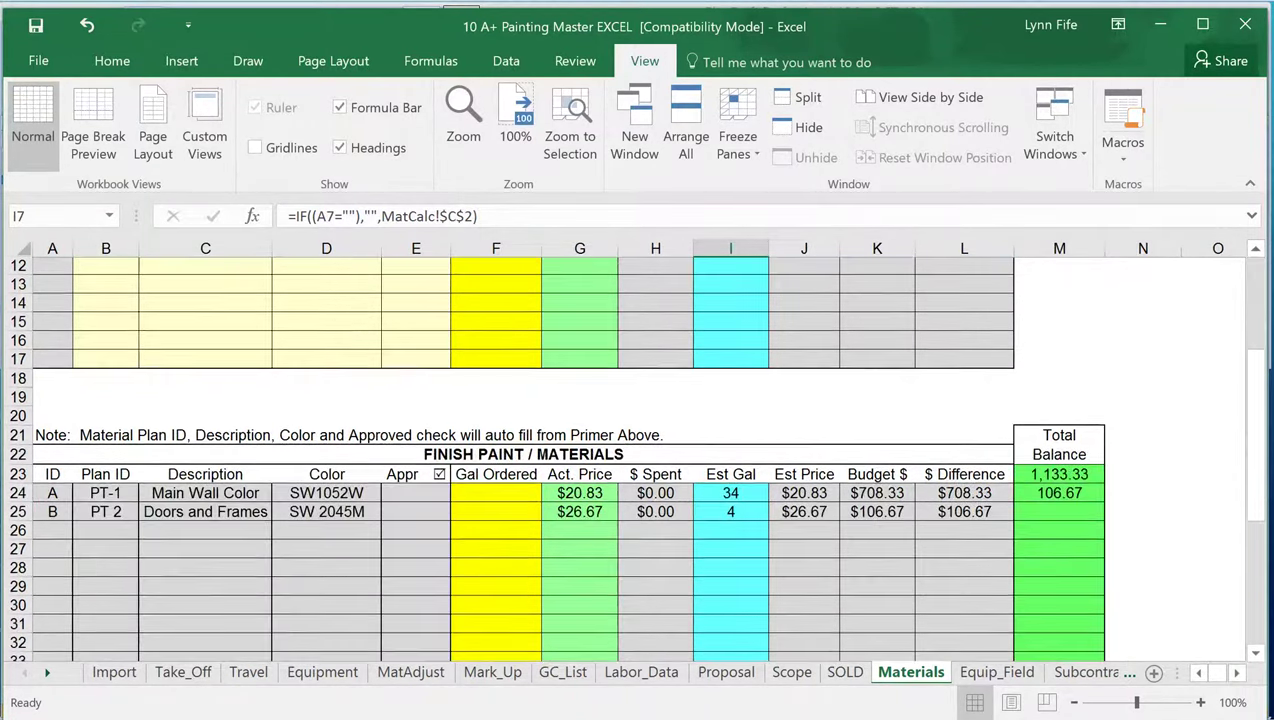
{"action": "scroll", "coordinate": [634, 459], "scroll_direction": "down", "scroll_amount": 2}
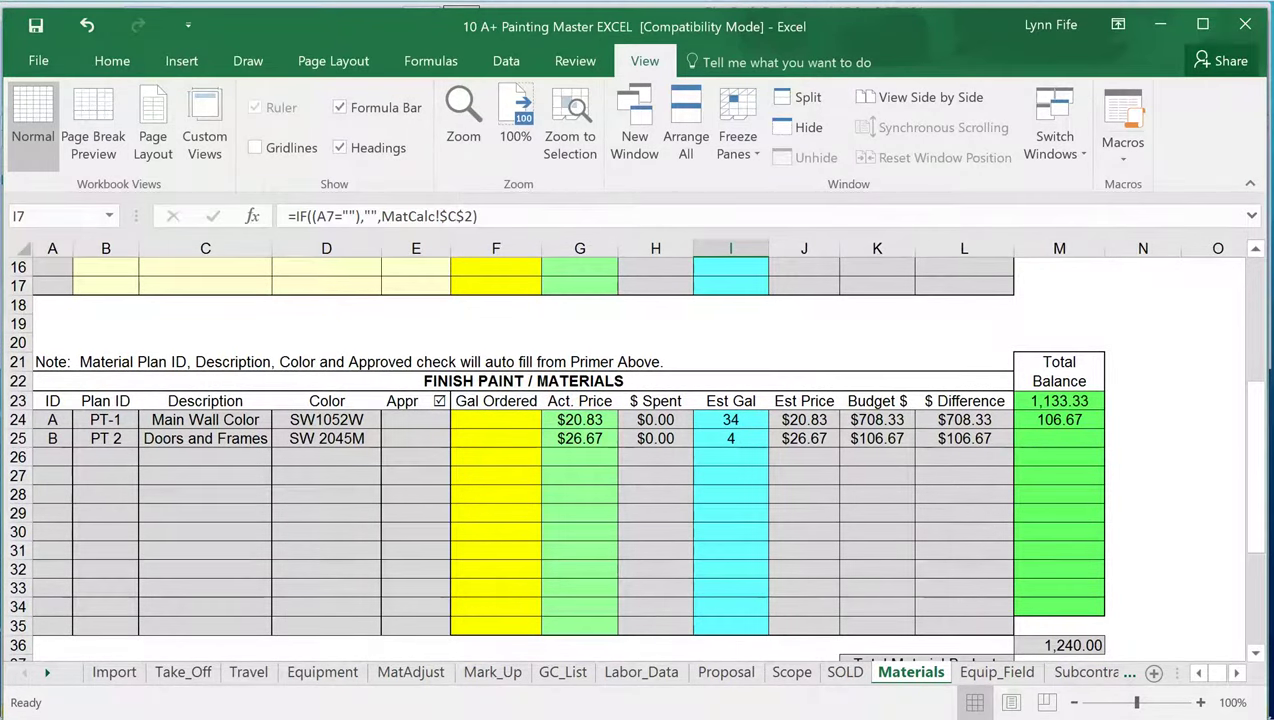
{"action": "left_click", "coordinate": [730, 419]}
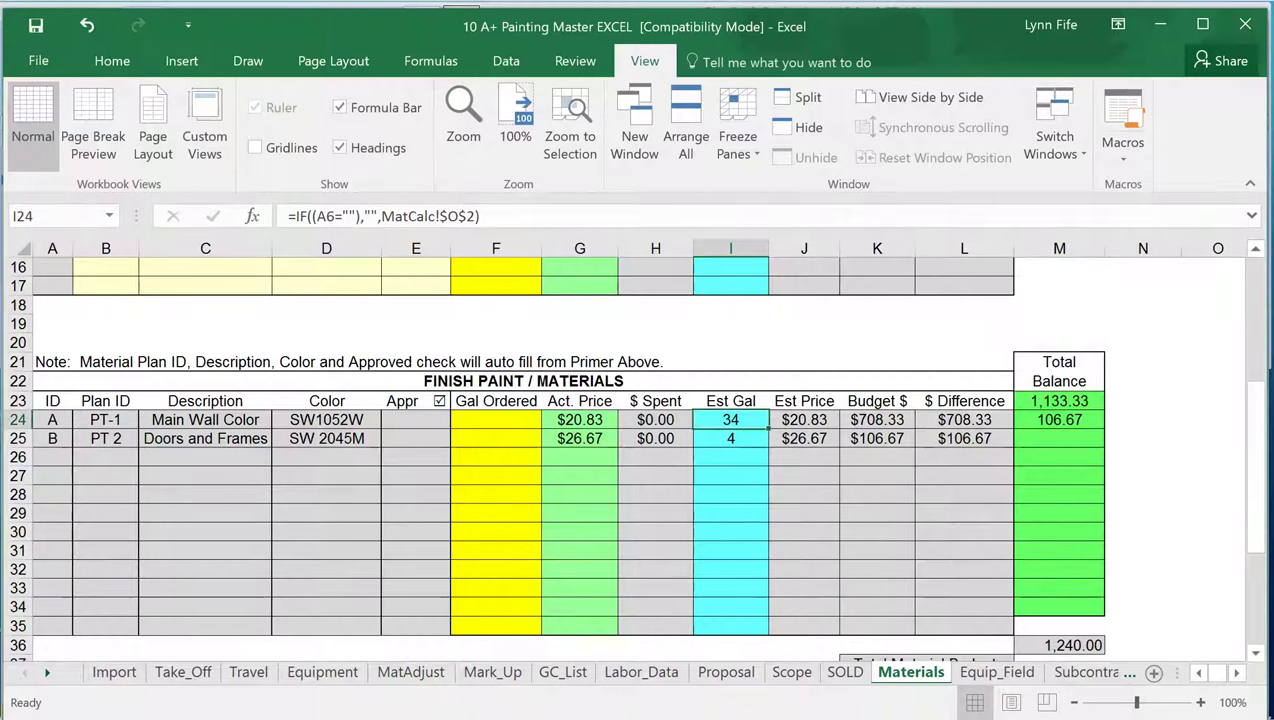
{"action": "left_click", "coordinate": [730, 438]}
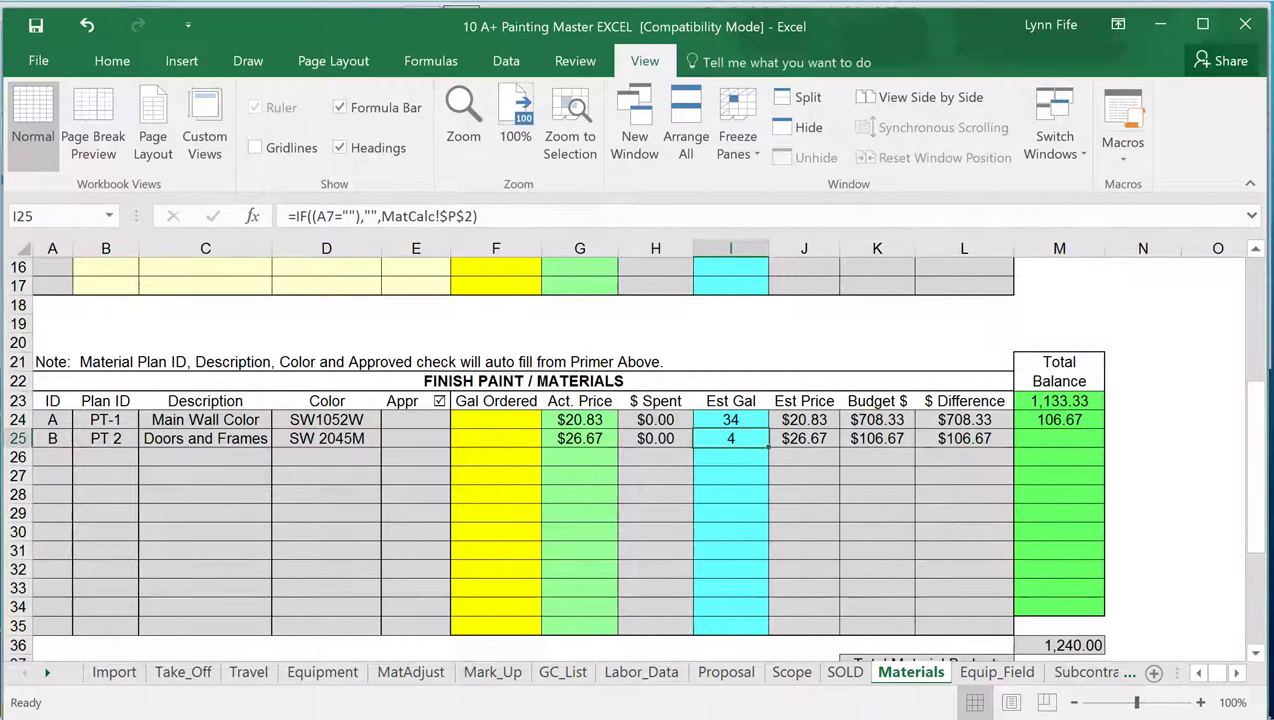
{"action": "left_click", "coordinate": [495, 419]}
{"action": "left_click_drag", "start_coordinate": [495, 419], "coordinate": [495, 456]}
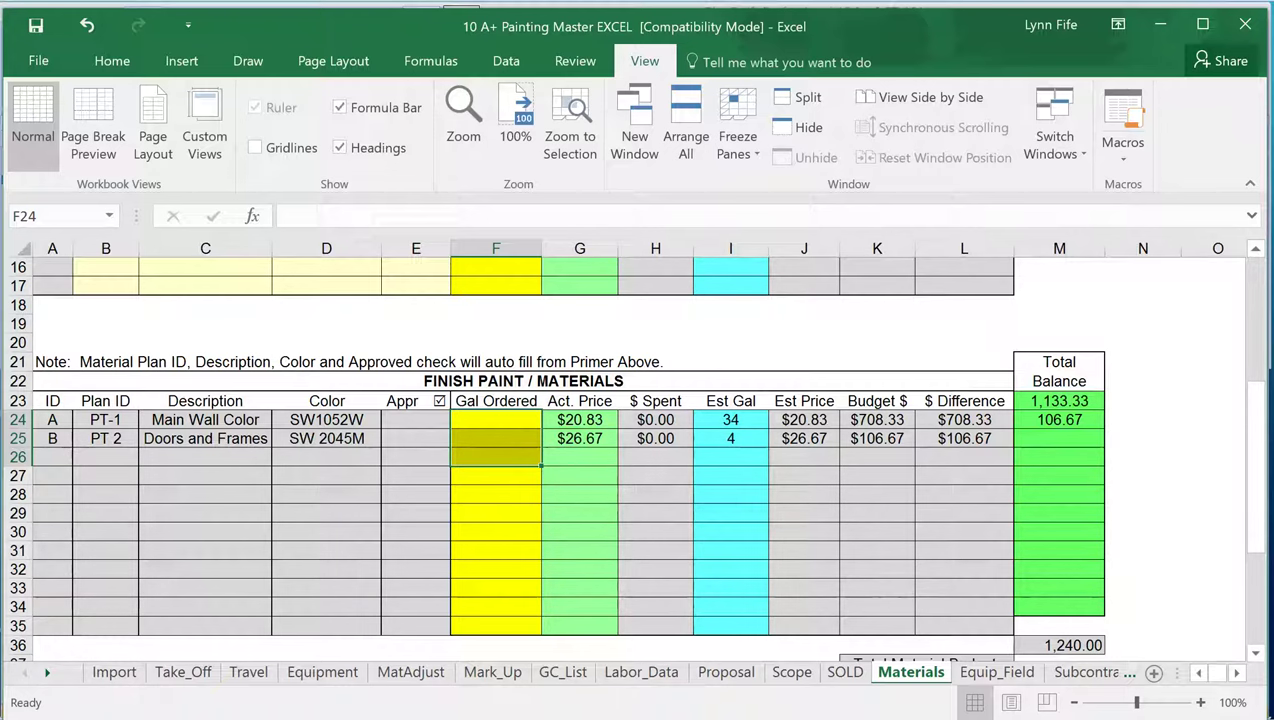
- Check the 19' Elect Scissor's week quantity and weekly rate on the Equip_Field sheet
{"action": "left_click", "coordinate": [996, 672]}
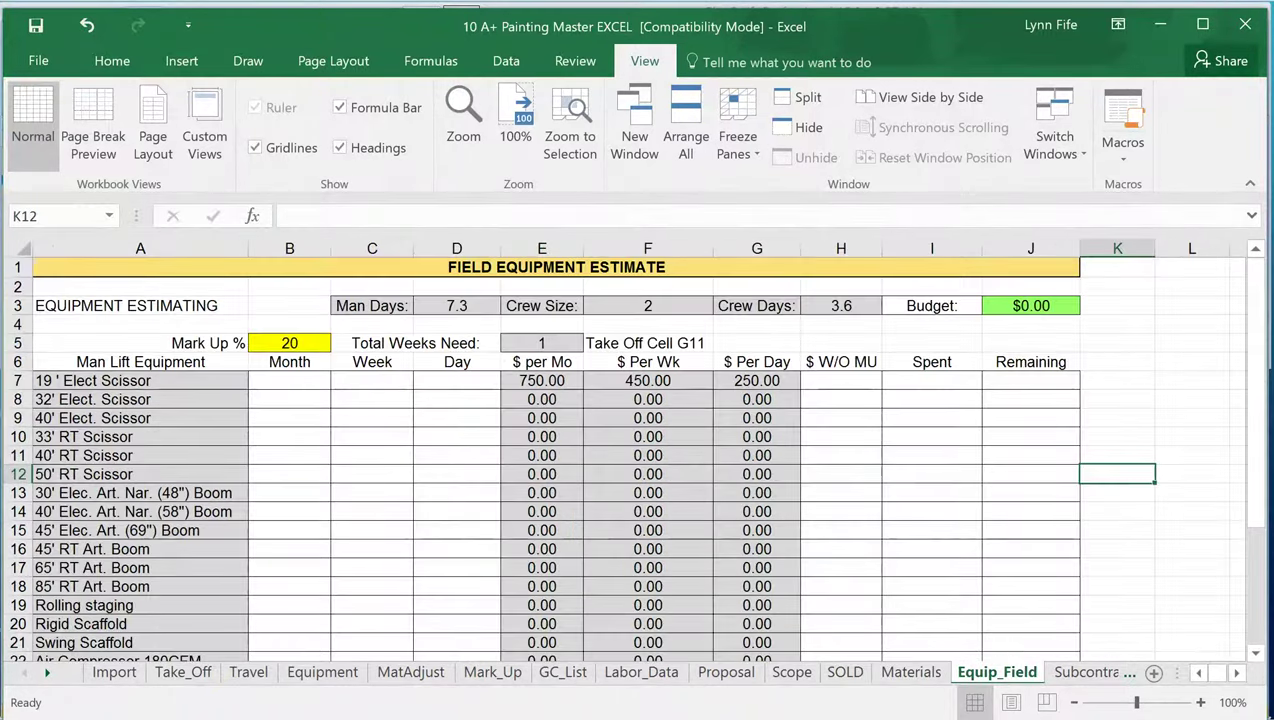
{"action": "left_click", "coordinate": [371, 380]}
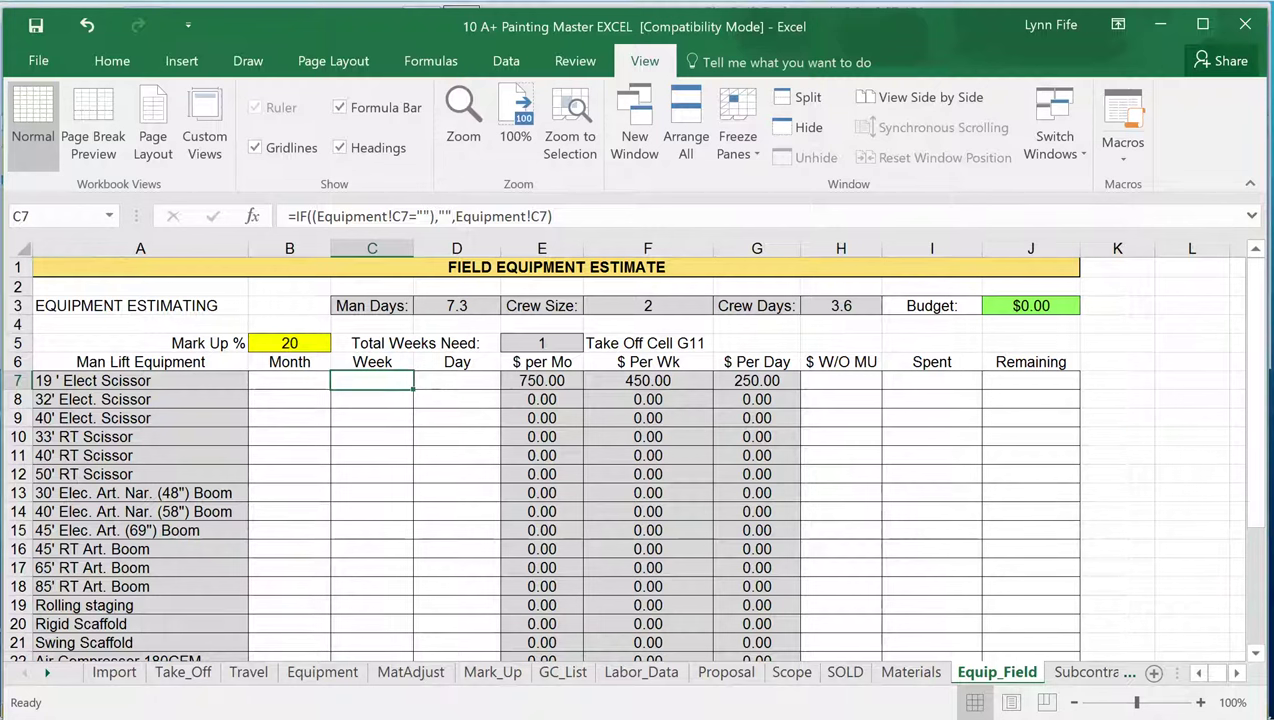
{"action": "left_click", "coordinate": [647, 380]}
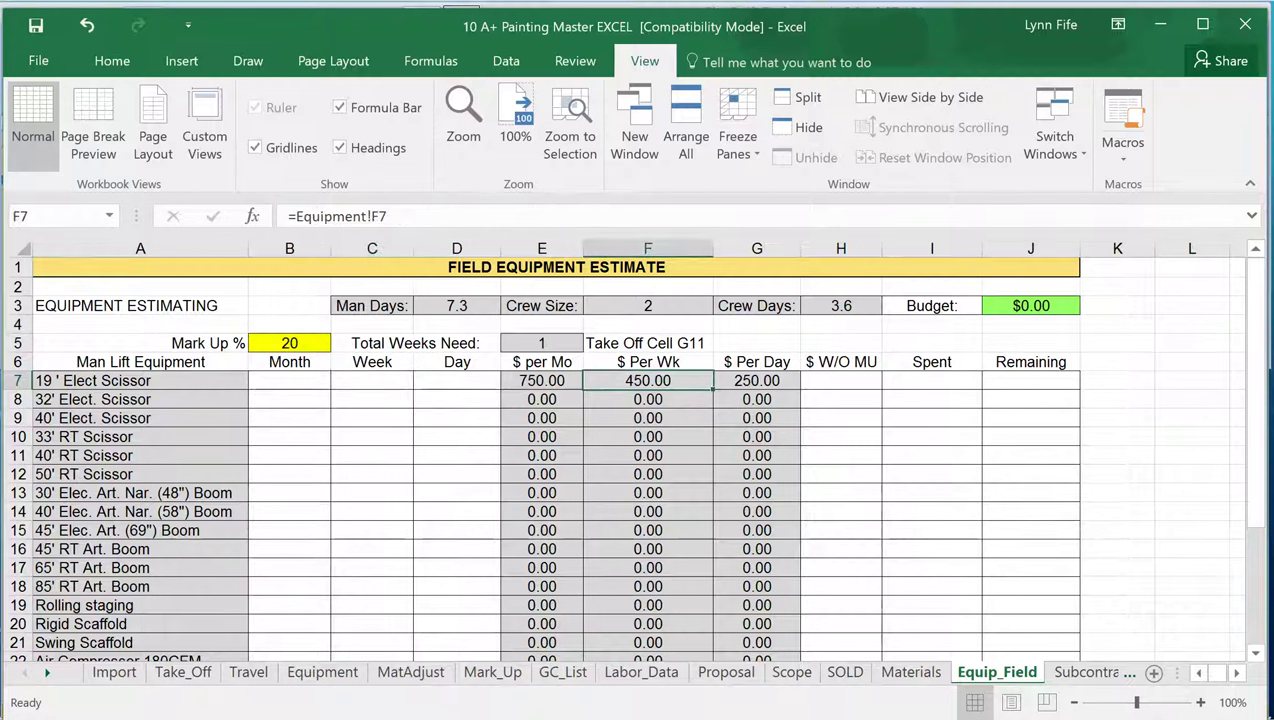
- Check the Spent column on the Equip_Field sheet, and view the Subcontract sheet's subcontract amount and work breakdown
{"action": "left_click_drag", "start_coordinate": [931, 380], "coordinate": [931, 511]}
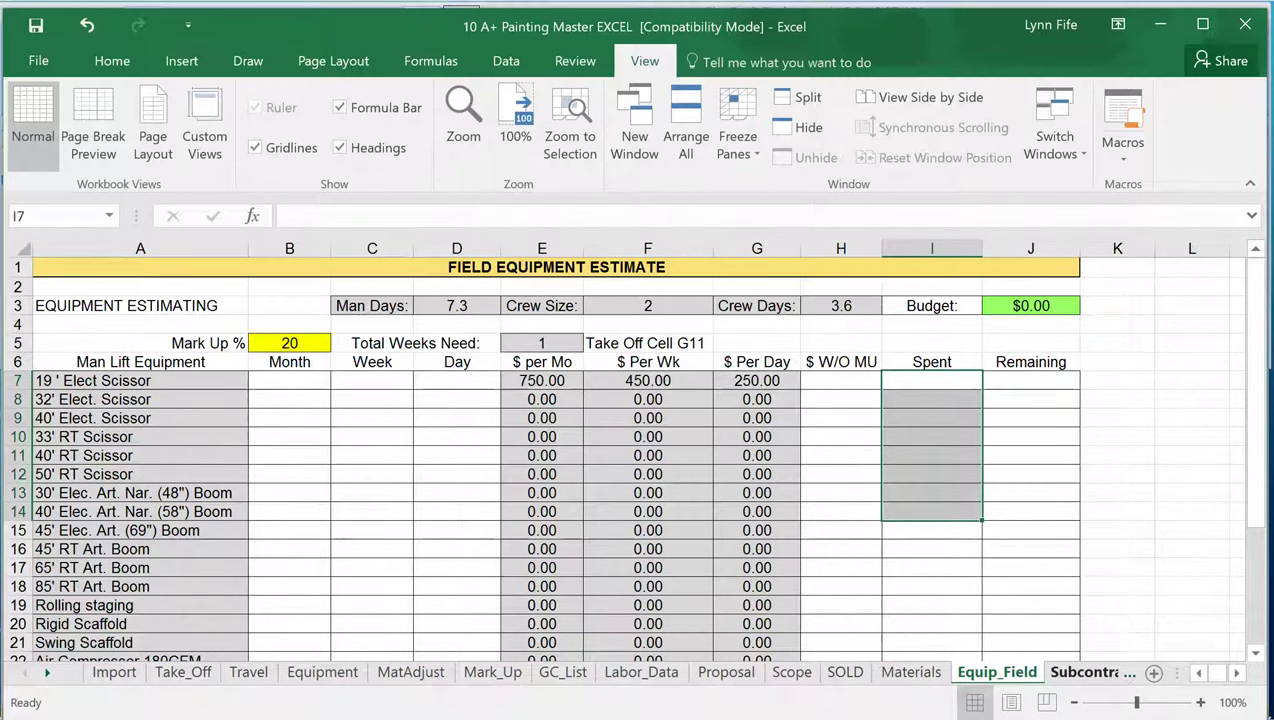
{"action": "left_click", "coordinate": [1092, 672]}
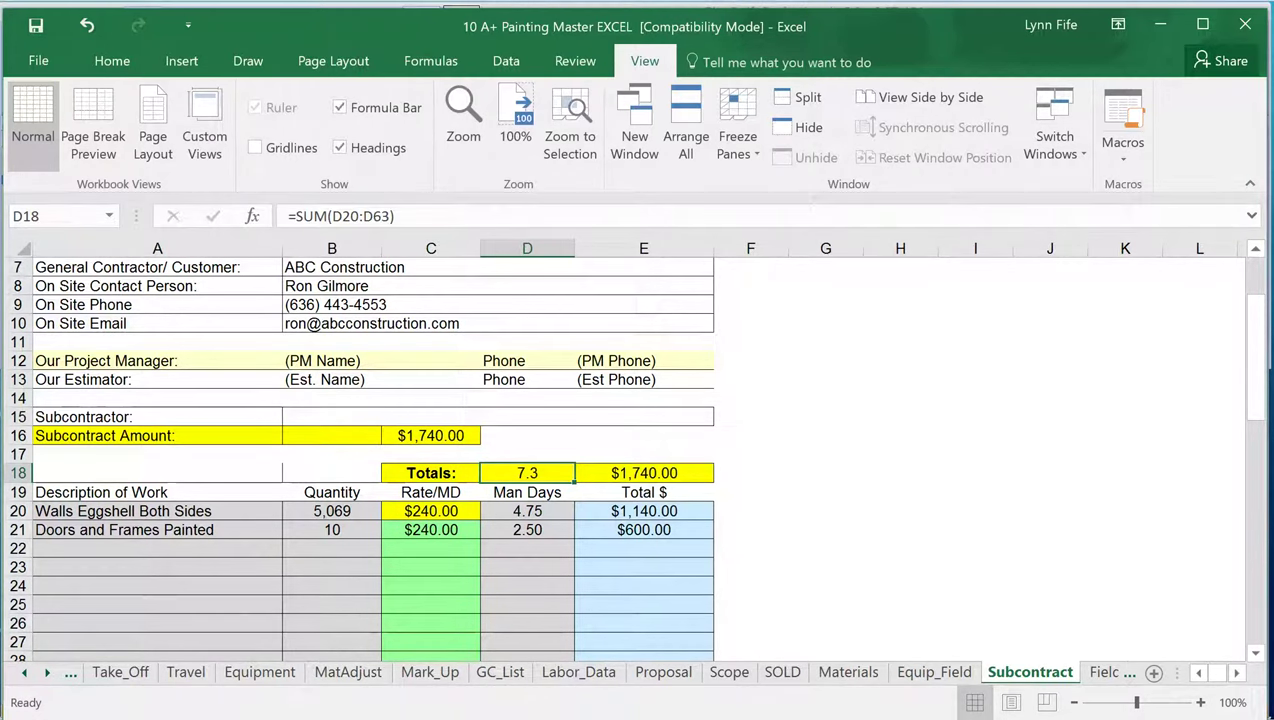
- Review the surfaces, quantities, estimated hours and goal percent on the Field_Budget sheet
{"action": "key", "text": "ctrl+Page_Down"}
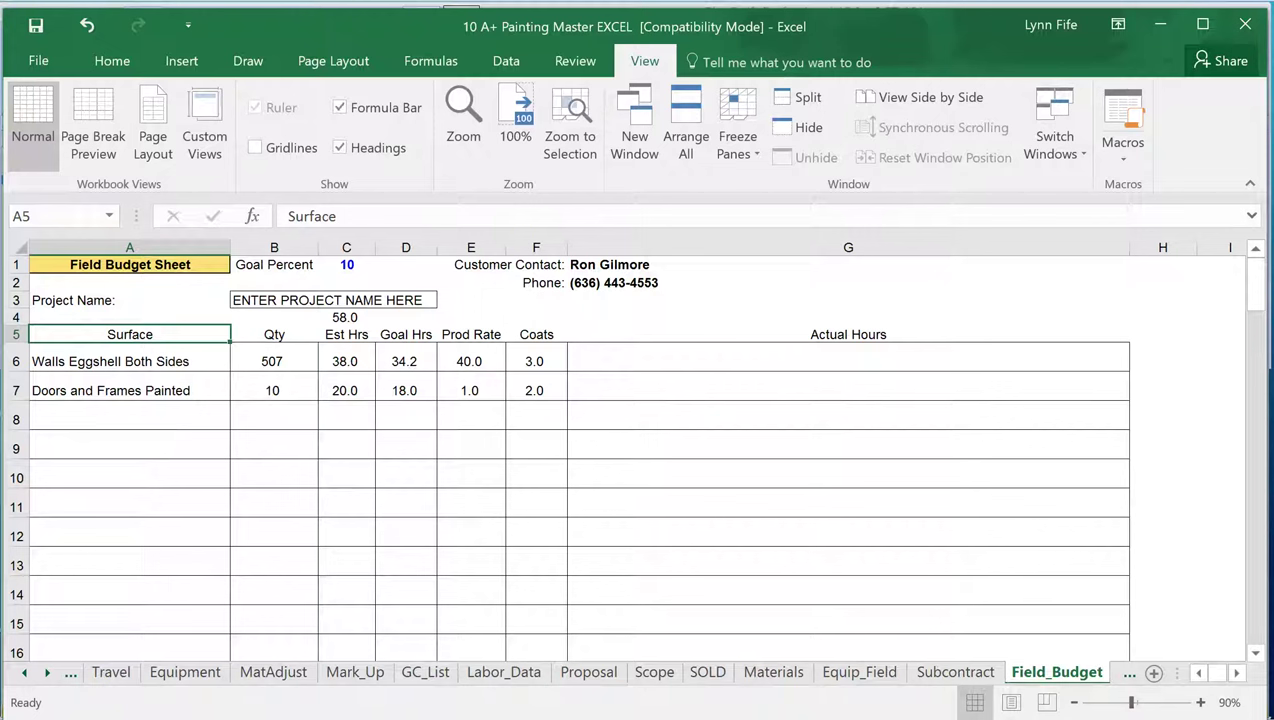
{"action": "left_click_drag", "start_coordinate": [129, 360], "coordinate": [129, 505]}
{"action": "left_click_drag", "start_coordinate": [274, 361], "coordinate": [274, 448]}
{"action": "left_click_drag", "start_coordinate": [346, 361], "coordinate": [346, 448]}
{"action": "left_click", "coordinate": [346, 264]}
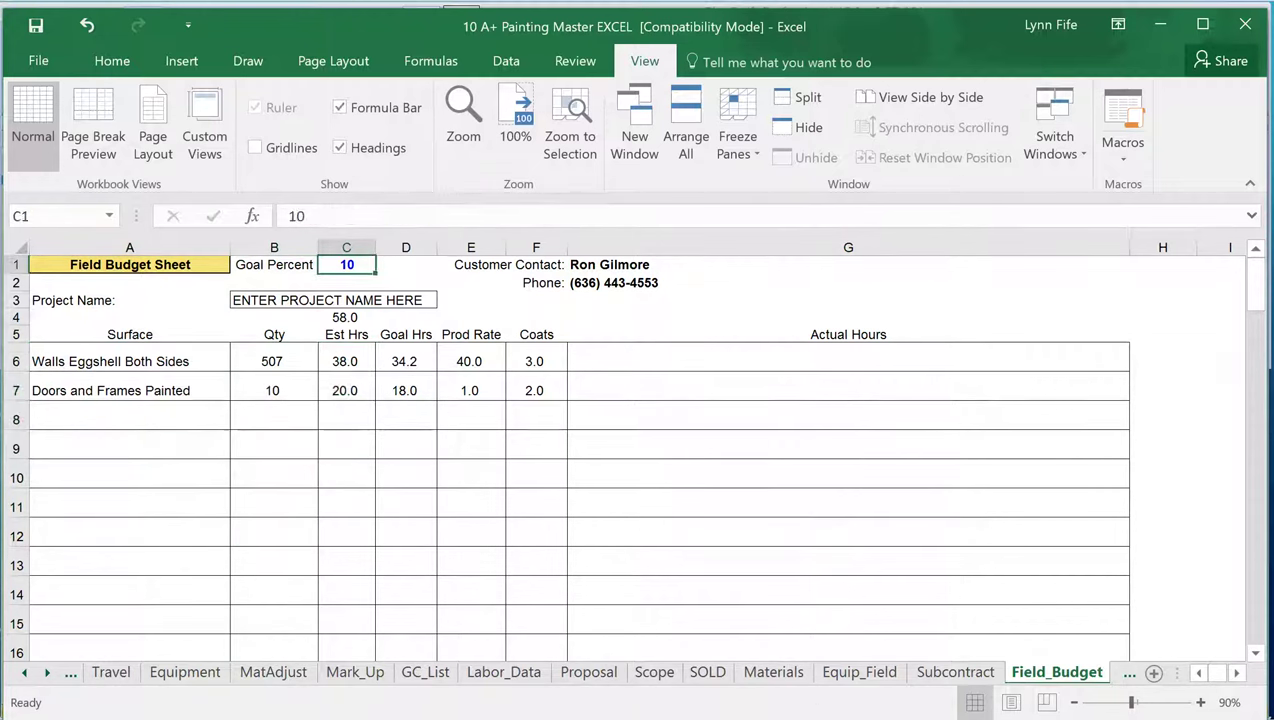
- Examine the Field_Budget sheet's goal hours, production rates and coats, and compare the walls' Actual Hours space with their estimated hours
{"action": "left_click_drag", "start_coordinate": [405, 361], "coordinate": [405, 419]}
{"action": "left_click", "coordinate": [469, 361]}
{"action": "left_click_drag", "start_coordinate": [470, 361], "coordinate": [470, 390]}
{"action": "left_click_drag", "start_coordinate": [536, 361], "coordinate": [536, 390]}
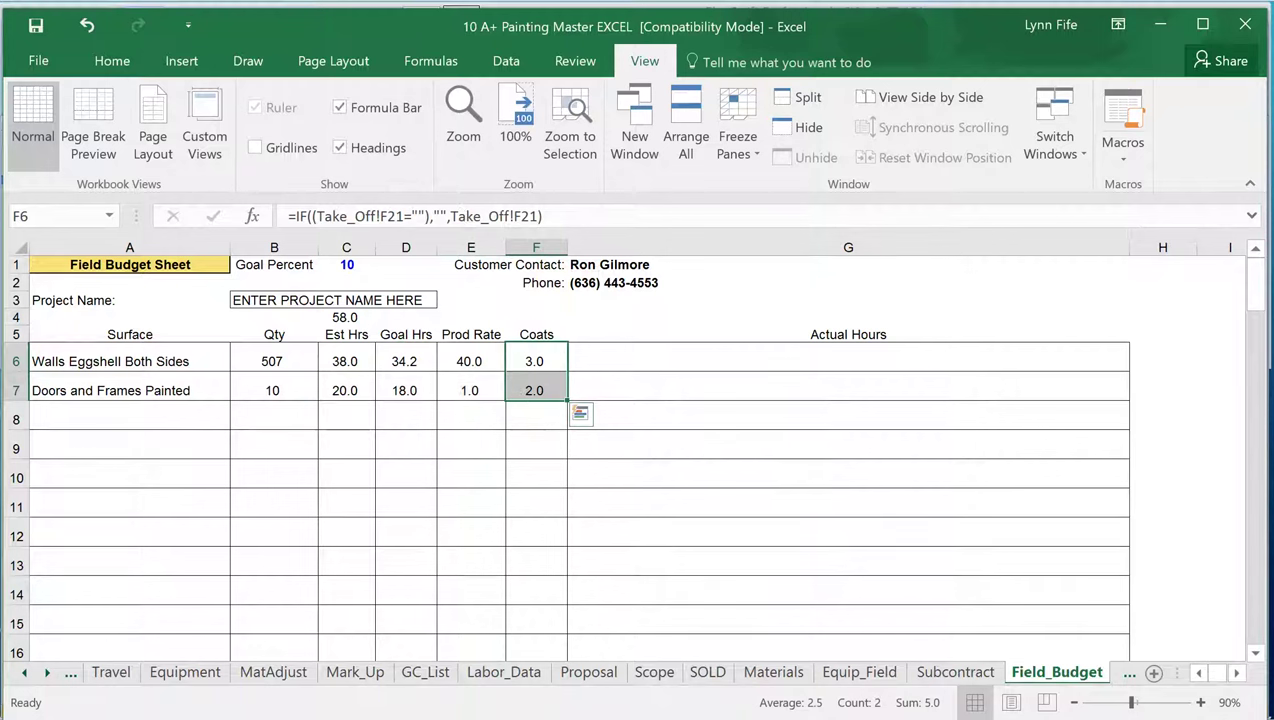
{"action": "left_click", "coordinate": [847, 359]}
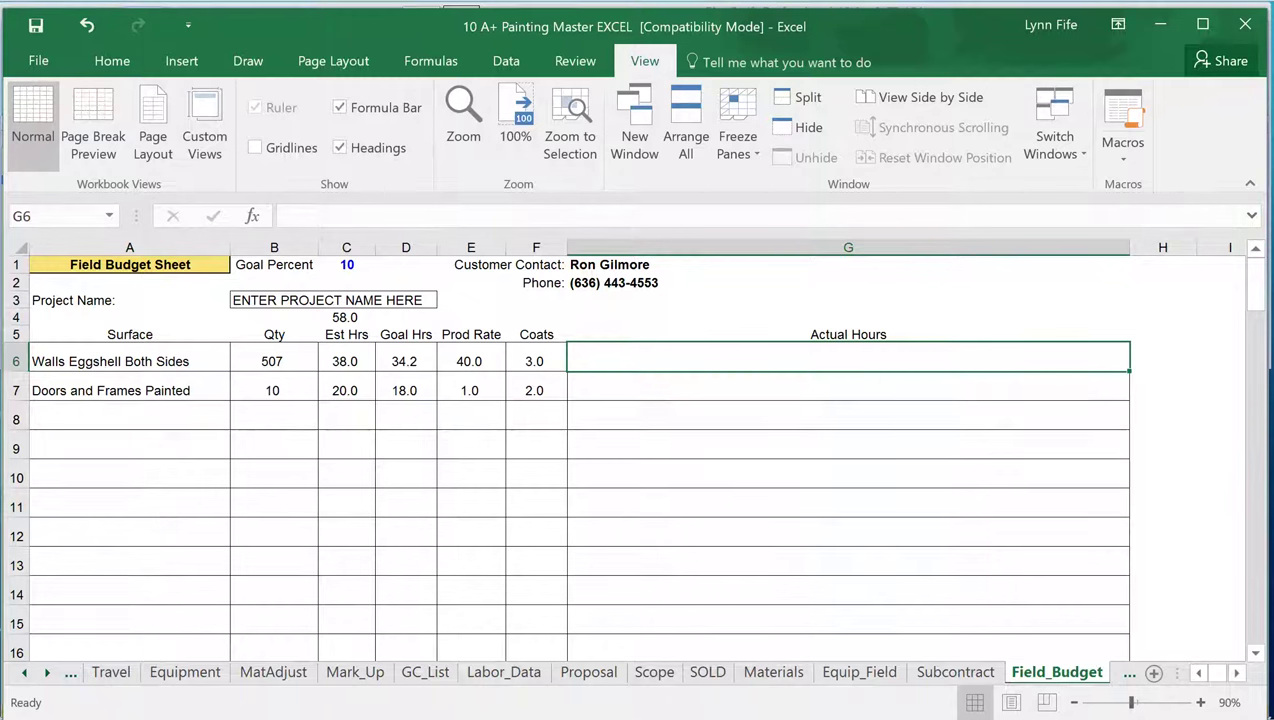
{"action": "left_click", "coordinate": [345, 360]}
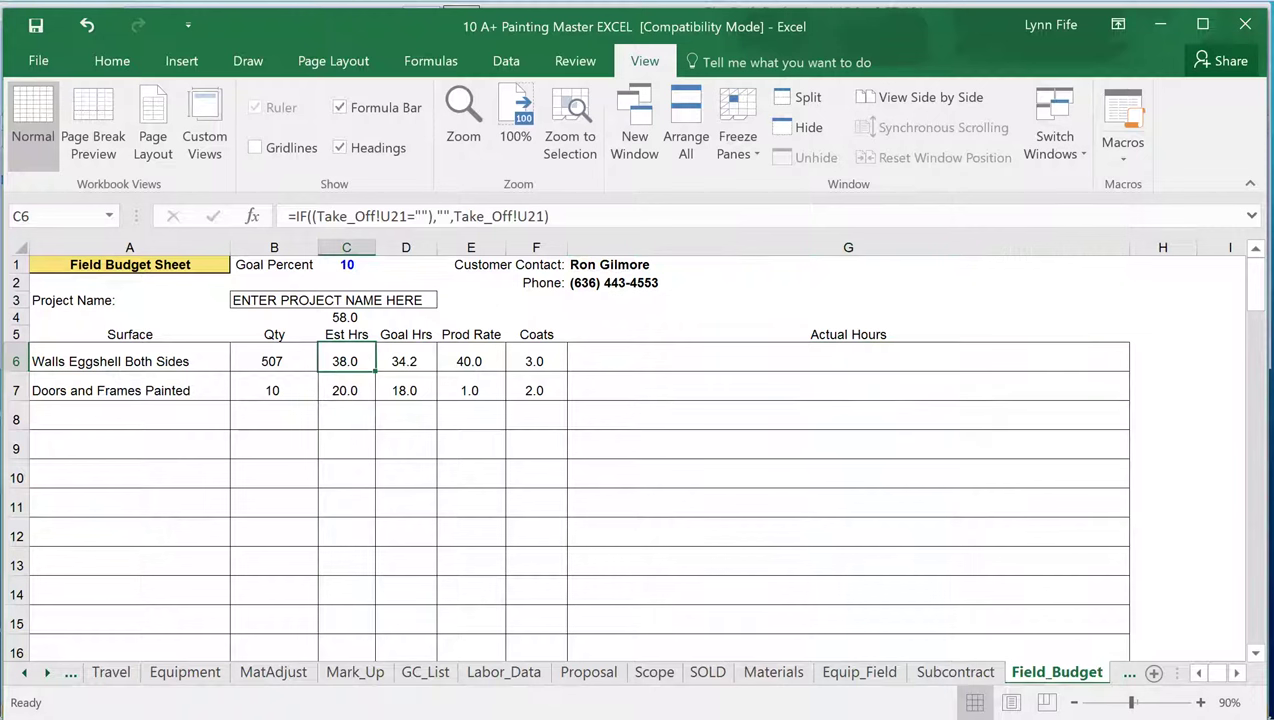